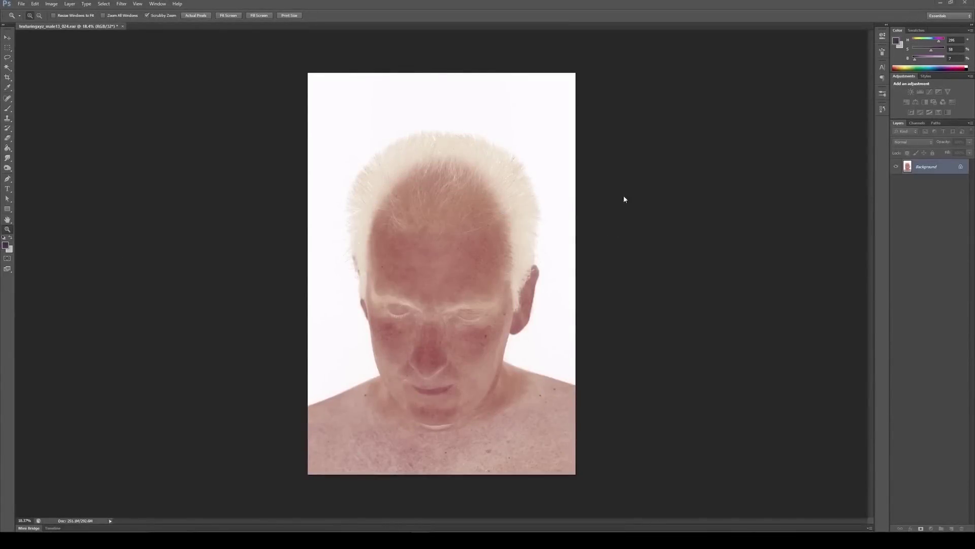
# Step: Zoom in and out on the portrait to examine the forehead skin up close
pyautogui.click(633, 177)
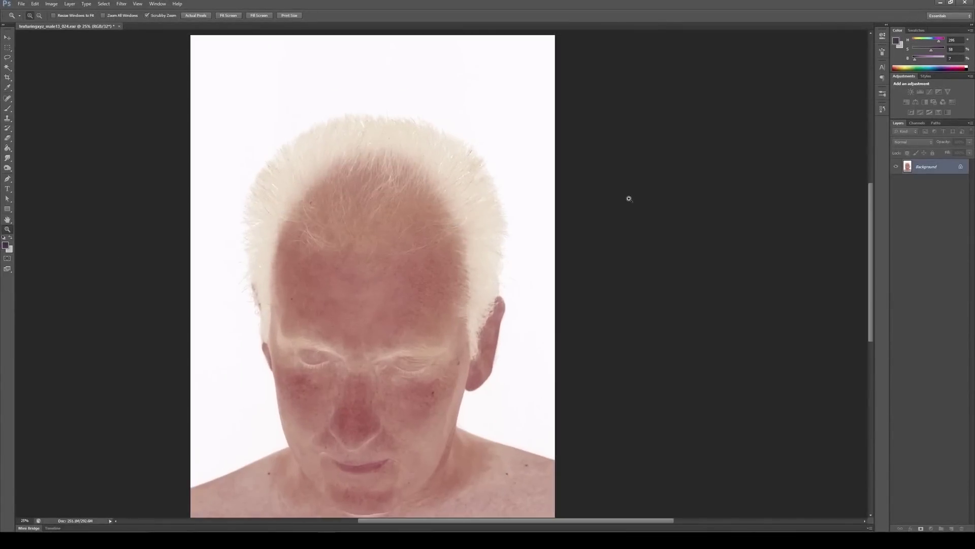
pyautogui.click(614, 257)
pyautogui.moveTo(614, 260); pyautogui.dragTo(606, 270)
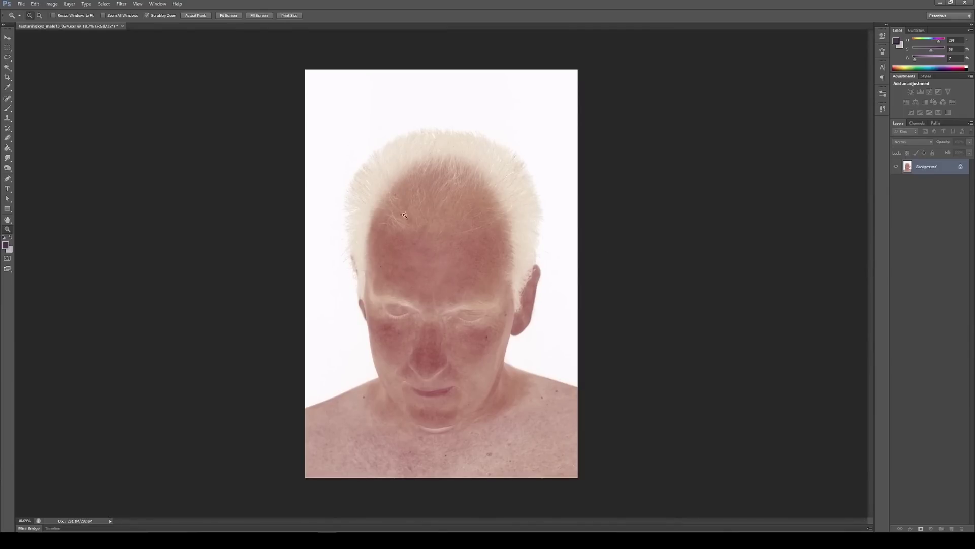
pyautogui.moveTo(450, 286); pyautogui.dragTo(450, 245)
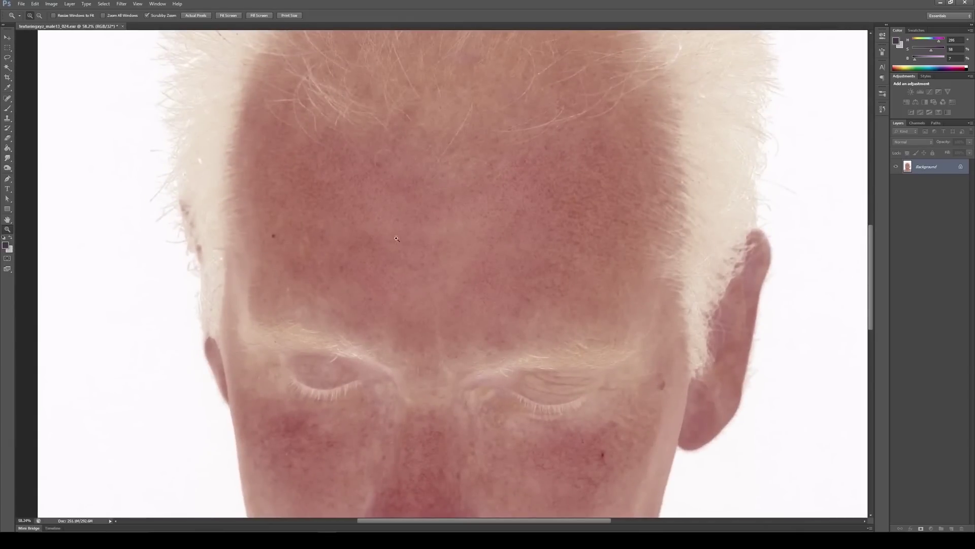
pyautogui.moveTo(510, 266); pyautogui.dragTo(476, 260)
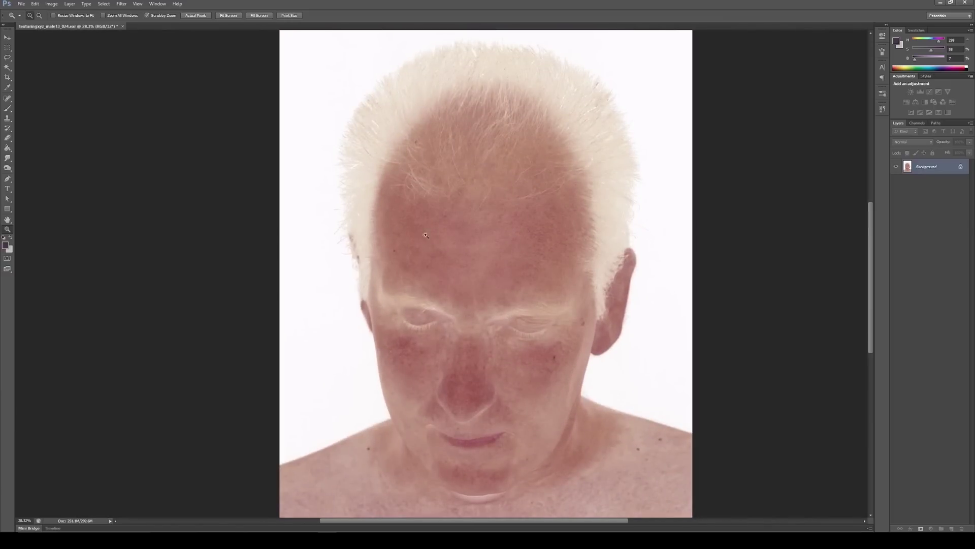
pyautogui.moveTo(469, 247); pyautogui.dragTo(486, 250)
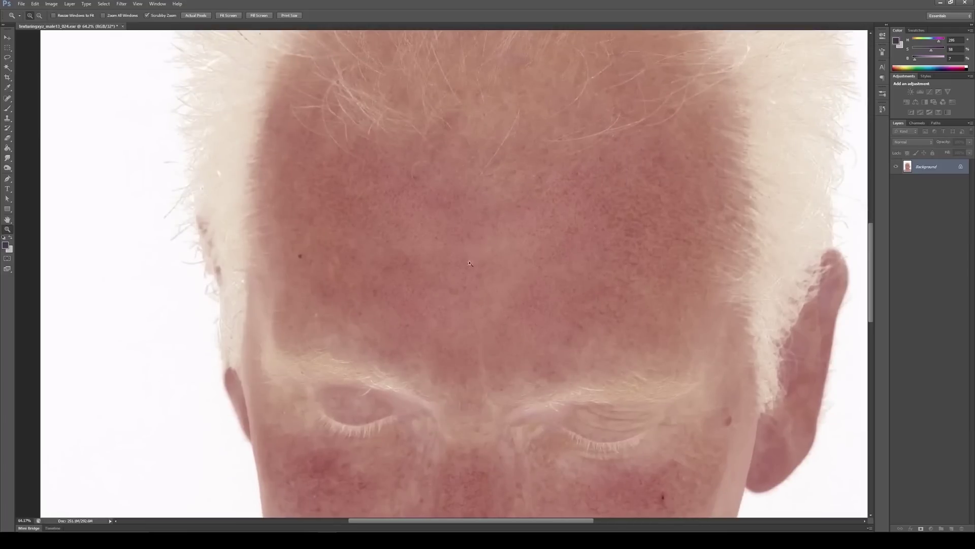
pyautogui.hotkey('ctrl', '0')
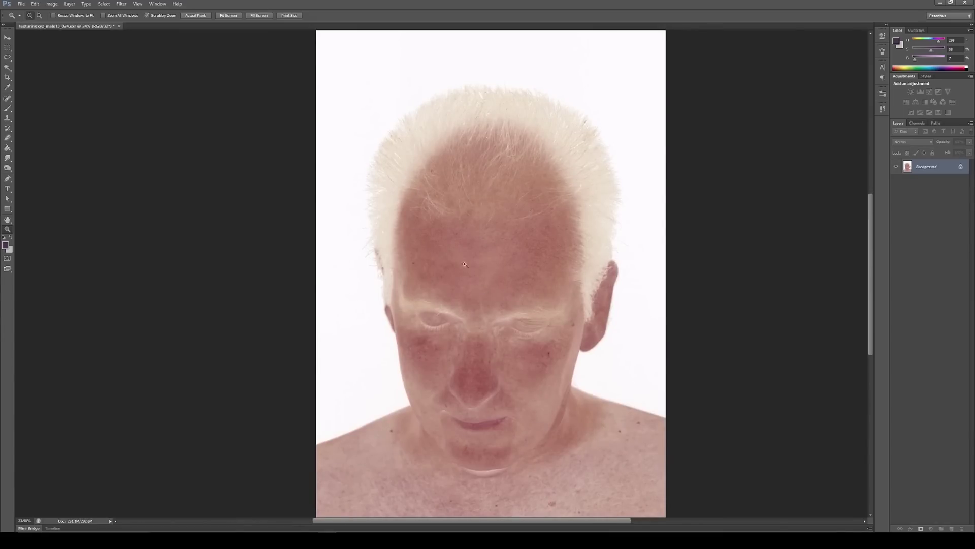
pyautogui.click(489, 259)
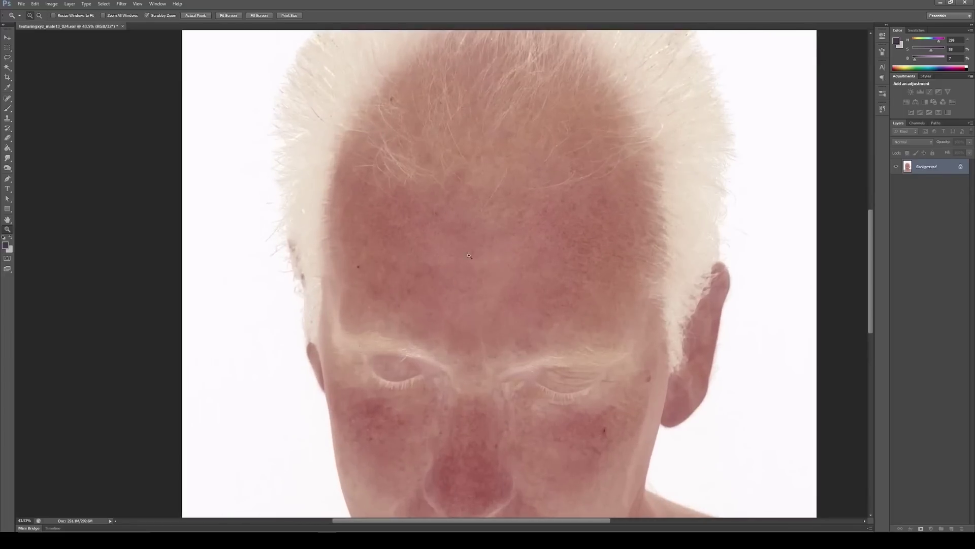
pyautogui.moveTo(508, 274); pyautogui.dragTo(178, 152)
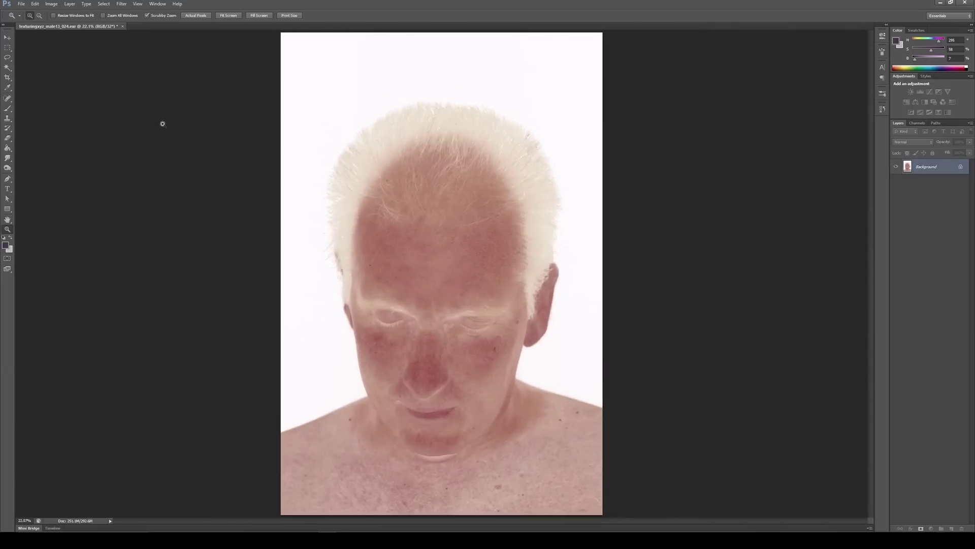
pyautogui.moveTo(388, 222); pyautogui.dragTo(452, 254)
pyautogui.moveTo(382, 283); pyautogui.dragTo(426, 218)
# Step: Convert the image to 16 Bits/Channel using the HDR Toning Exposure and Gamma method
pyautogui.click(7, 77)
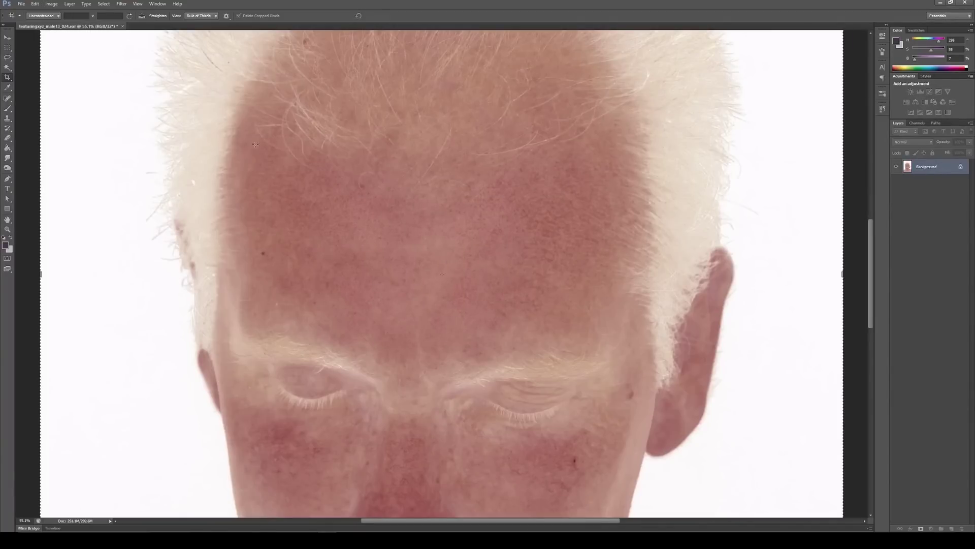
pyautogui.click(52, 4)
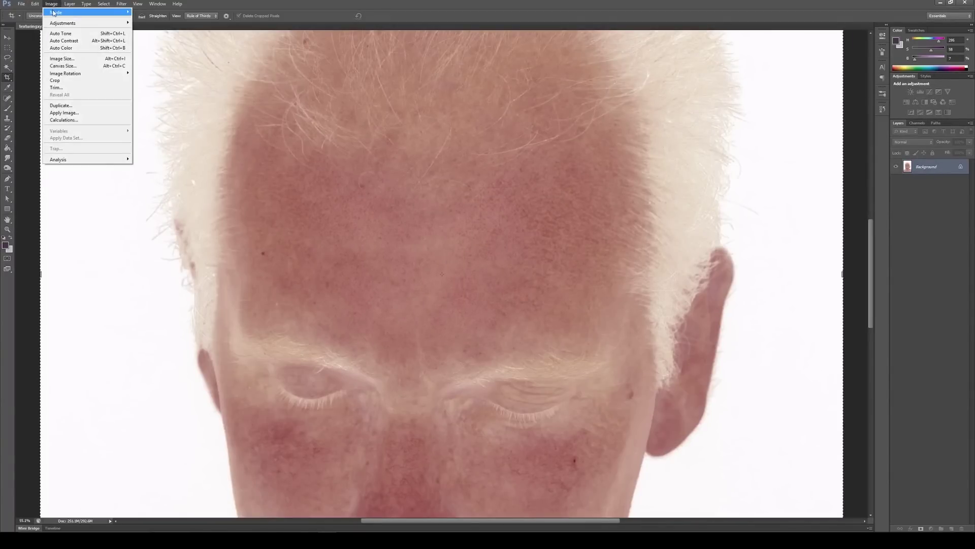
pyautogui.moveTo(61, 12)
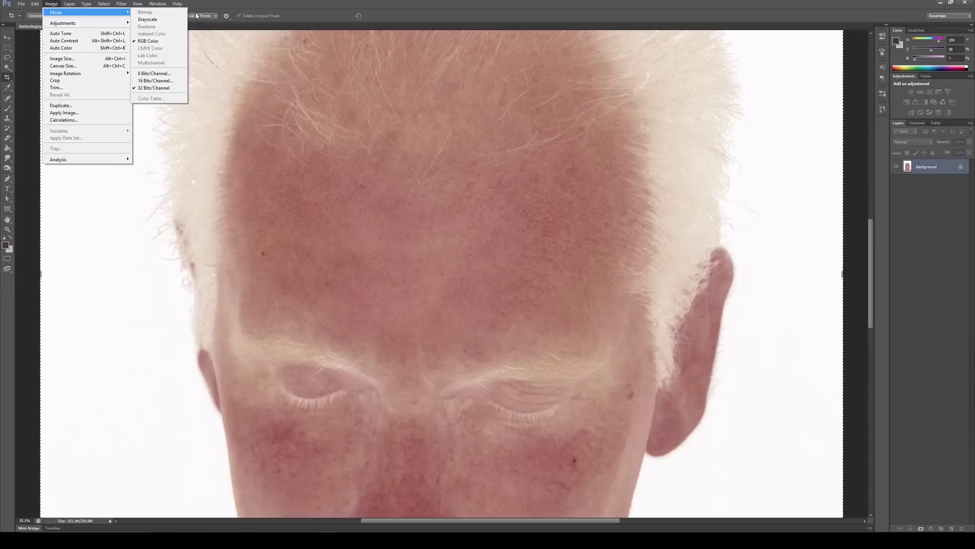
pyautogui.click(156, 82)
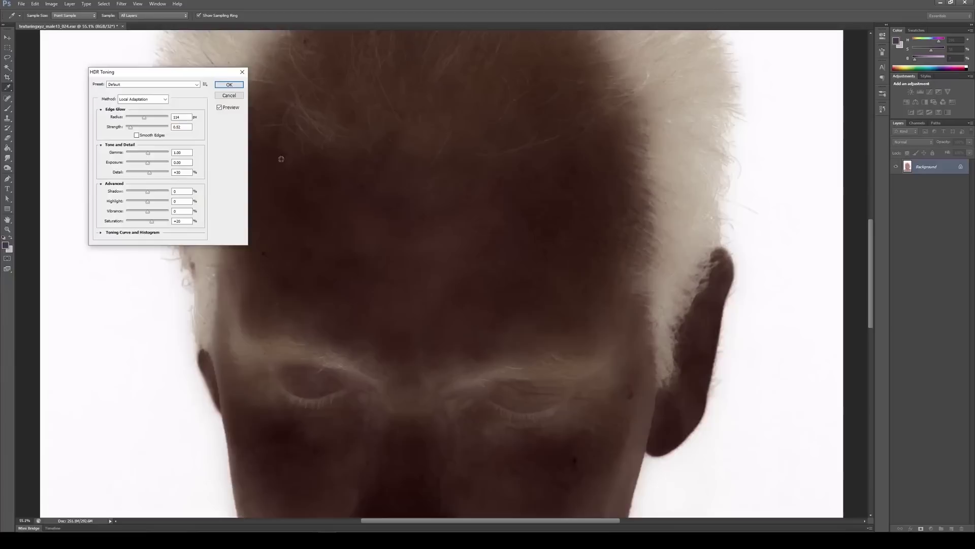
pyautogui.click(157, 101)
pyautogui.click(143, 107)
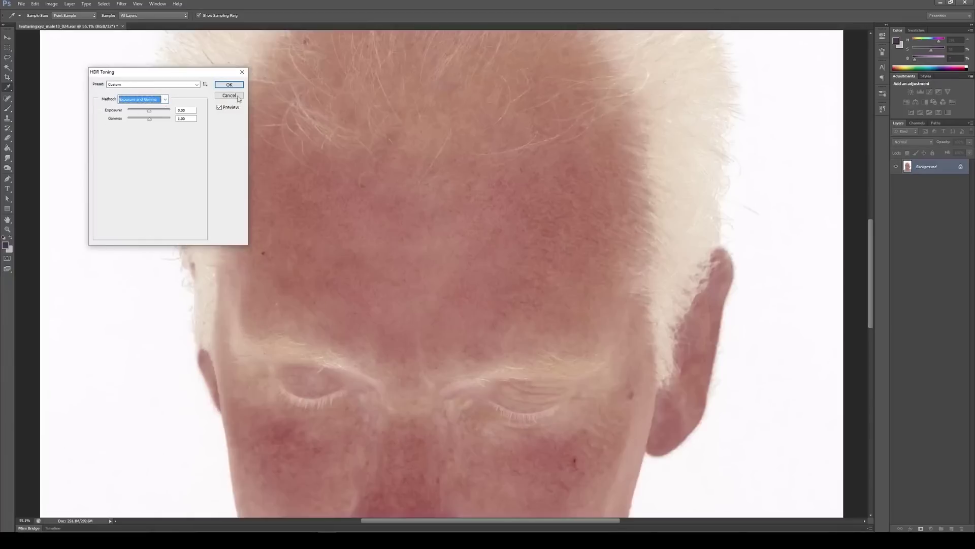
pyautogui.press('Return')
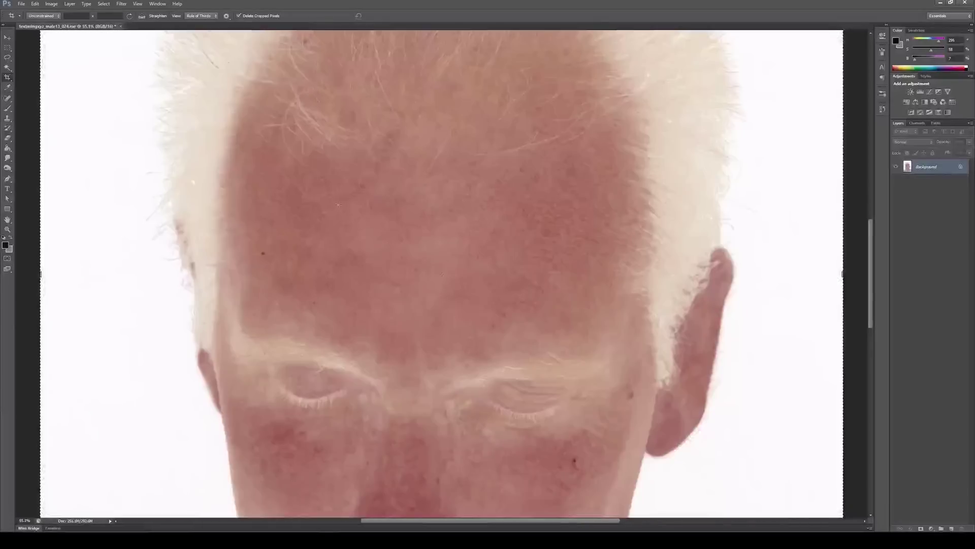
# Step: Fit a square crop box over bare forehead skin, commit it, and zoom in on the result
pyautogui.moveTo(361, 194); pyautogui.dragTo(522, 354)
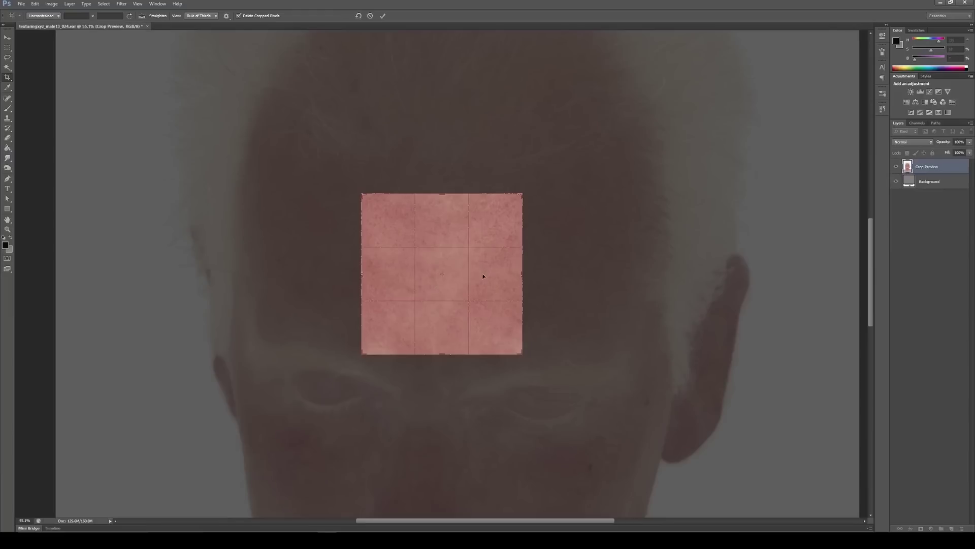
pyautogui.moveTo(484, 274); pyautogui.dragTo(481, 268)
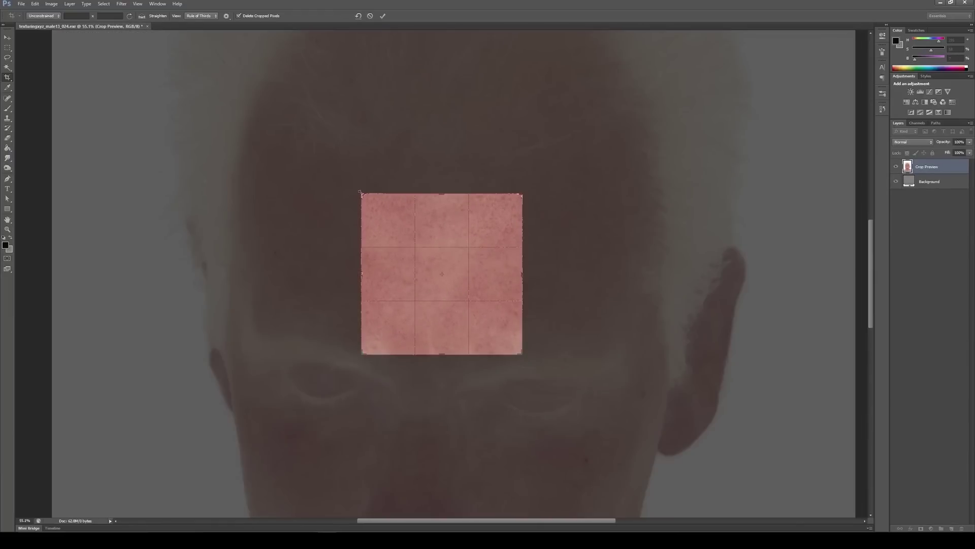
pyautogui.moveTo(361, 193); pyautogui.dragTo(352, 185)
pyautogui.moveTo(454, 287); pyautogui.dragTo(444, 270)
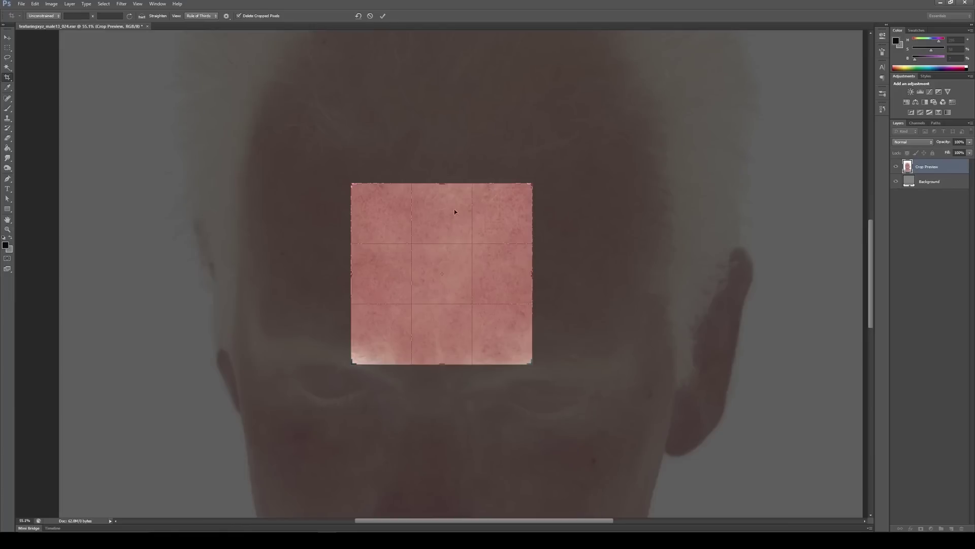
pyautogui.moveTo(446, 356)
pyautogui.mouseDown()
pyautogui.moveTo(449, 328)
pyautogui.moveTo(445, 336)
pyautogui.mouseUp()
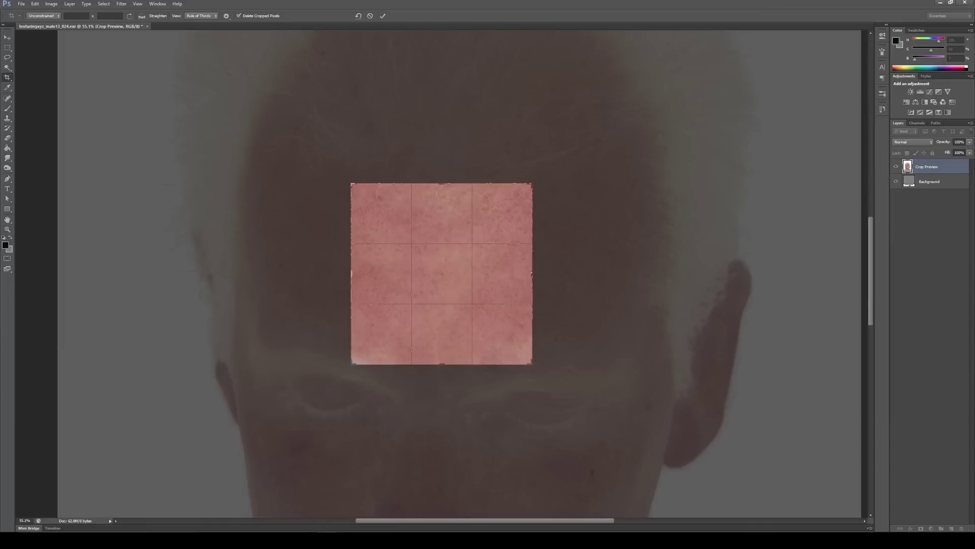
pyautogui.press('Return')
pyautogui.press('z')
pyautogui.moveTo(335, 189); pyautogui.dragTo(346, 189)
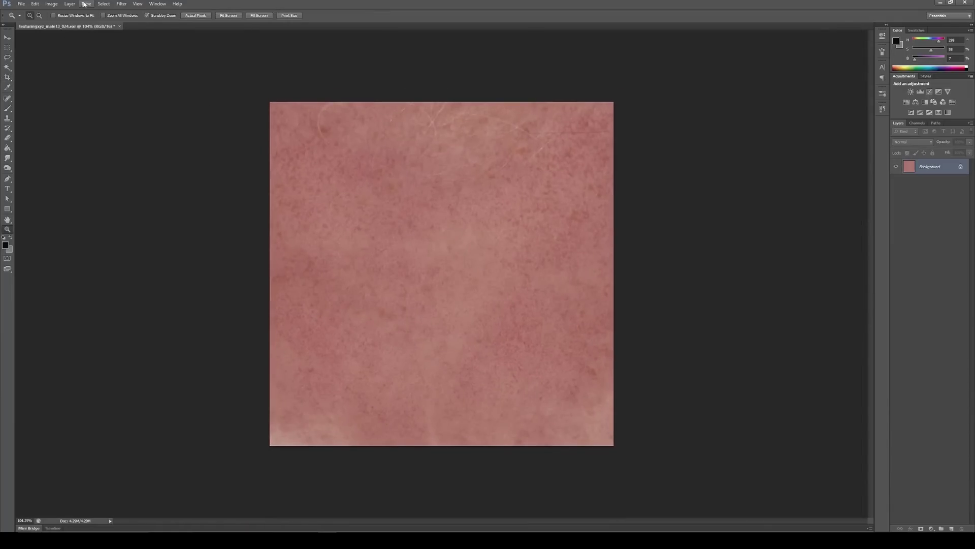
# Step: Check Image Size to confirm the square is 866 × 866 px, then launch Calculator
pyautogui.click(53, 5)
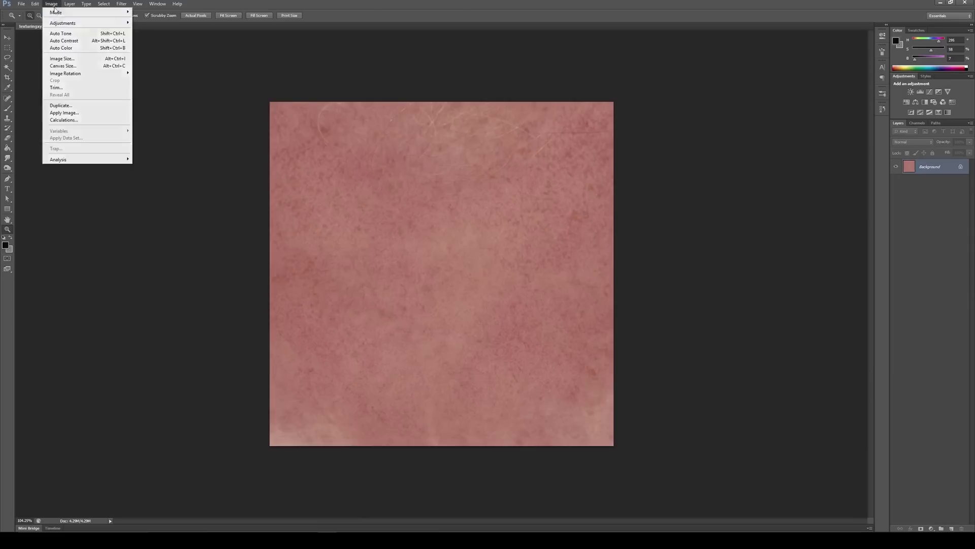
pyautogui.click(62, 58)
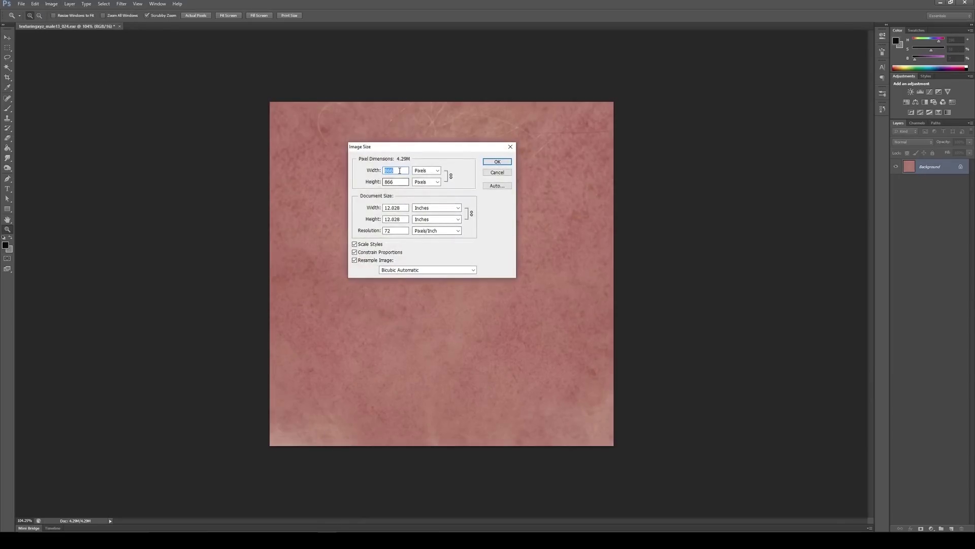
pyautogui.click(495, 173)
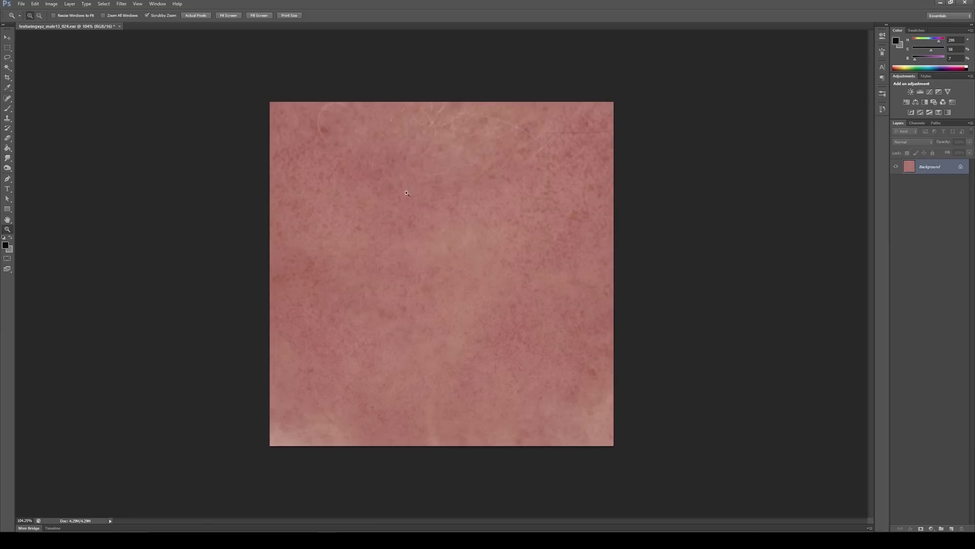
pyautogui.moveTo(451, 226); pyautogui.dragTo(354, 230)
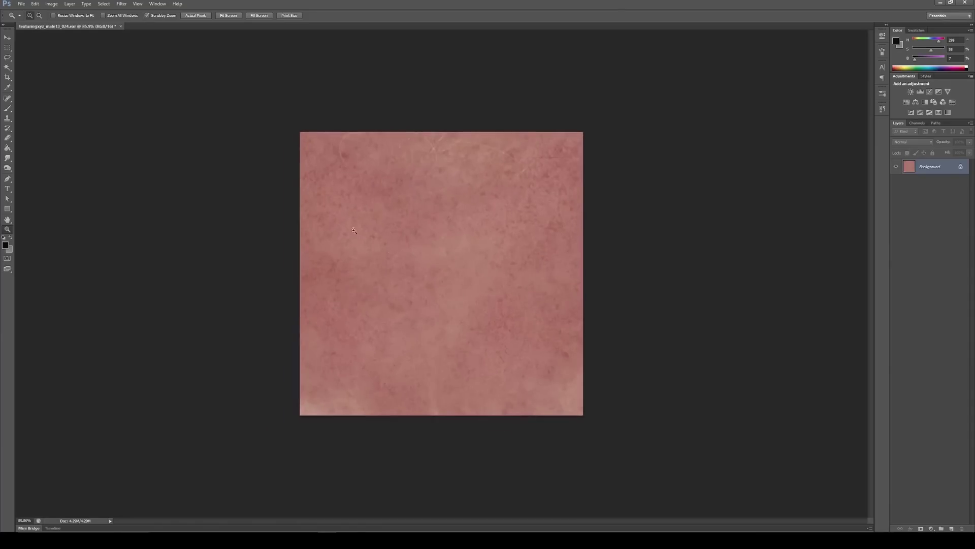
pyautogui.click(51, 3)
pyautogui.click(64, 60)
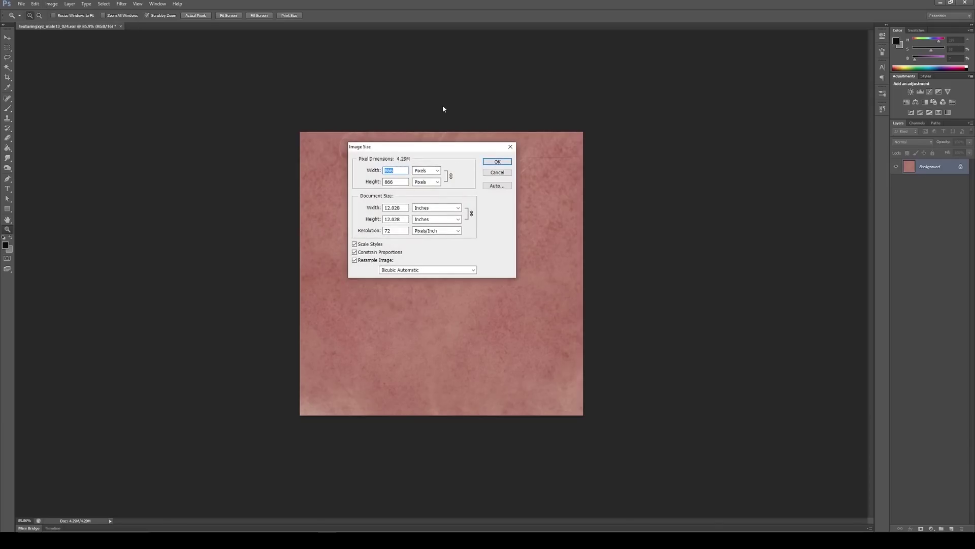
pyautogui.press('XF86Calculator')
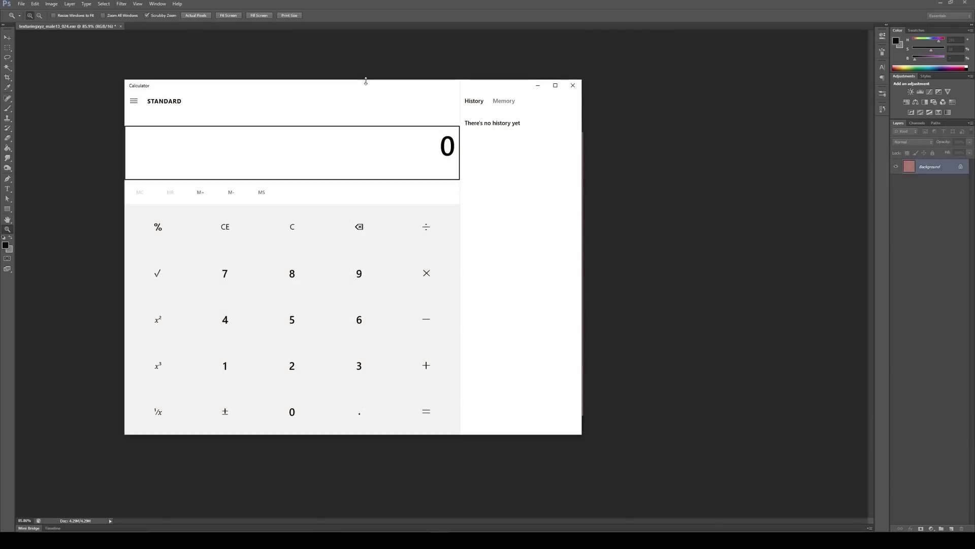
# Step: Calculate 866 ÷ 2 = 433 in Calculator, then close it
pyautogui.moveTo(407, 90); pyautogui.dragTo(801, 109)
pyautogui.click(700, 308)
pyautogui.doubleClick(733, 323)
pyautogui.click(816, 265)
pyautogui.click(685, 385)
pyautogui.click(819, 430)
pyautogui.click(966, 105)
# Step: Apply the Offset filter with Horizontal 433 and Vertical 433 px, wrapping around
pyautogui.click(496, 172)
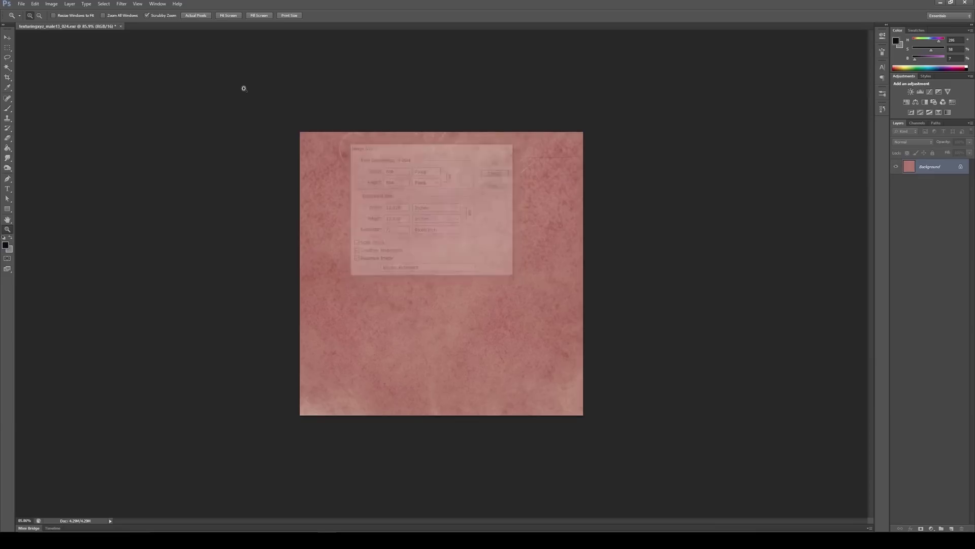
pyautogui.click(123, 4)
pyautogui.moveTo(133, 141)
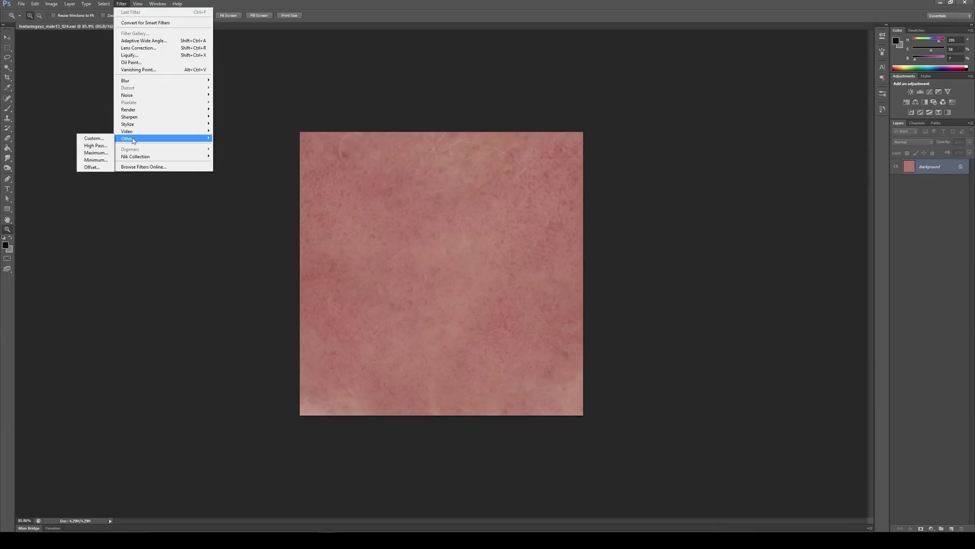
pyautogui.click(95, 169)
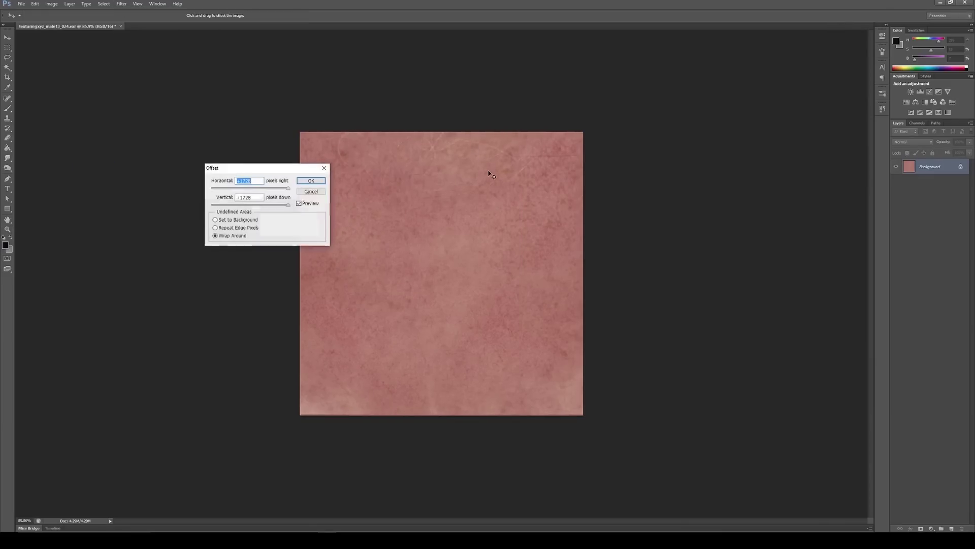
pyautogui.write('433')
pyautogui.press('Tab')
pyautogui.write('4')
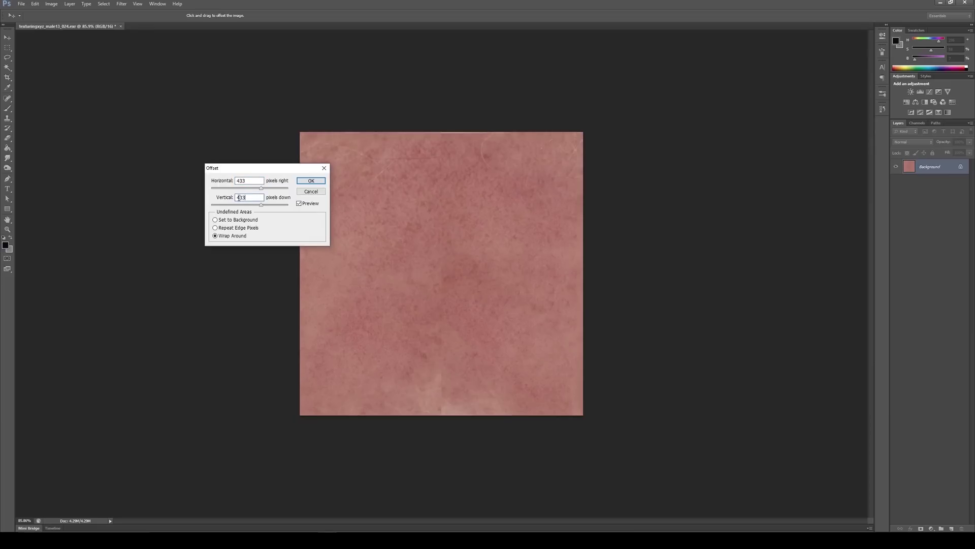
pyautogui.write('33')
pyautogui.click(310, 181)
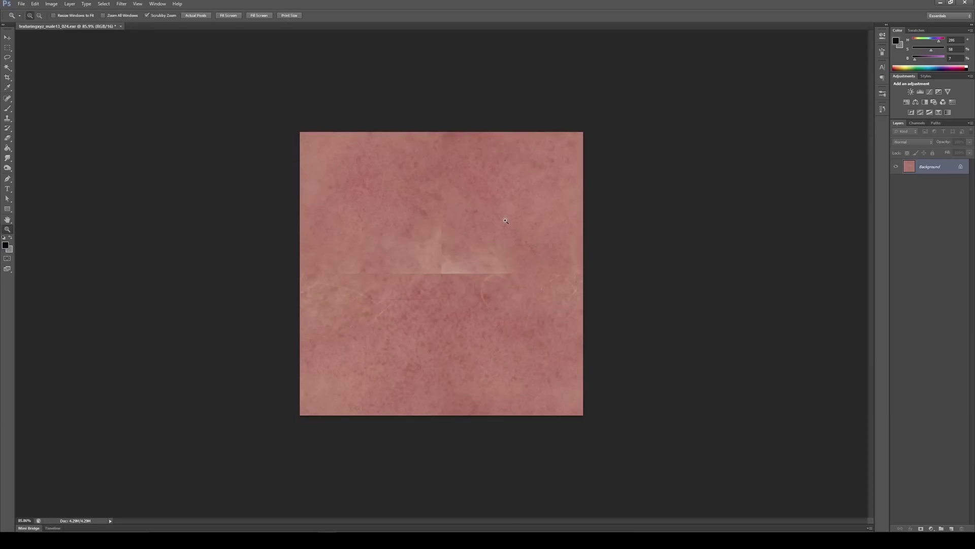
# Step: Zoom into the texture and select the Clone Stamp tool with a smaller brush
pyautogui.moveTo(446, 252); pyautogui.dragTo(488, 252)
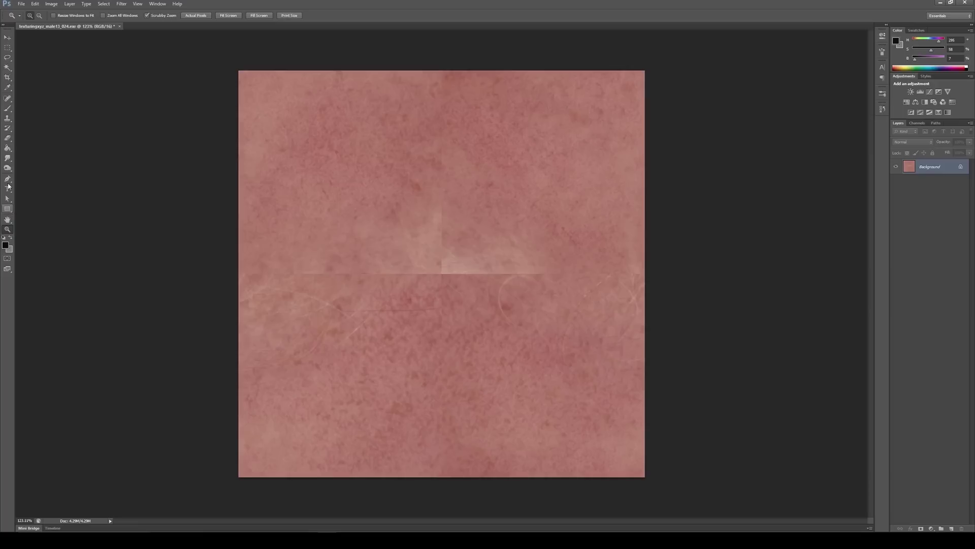
pyautogui.click(8, 118)
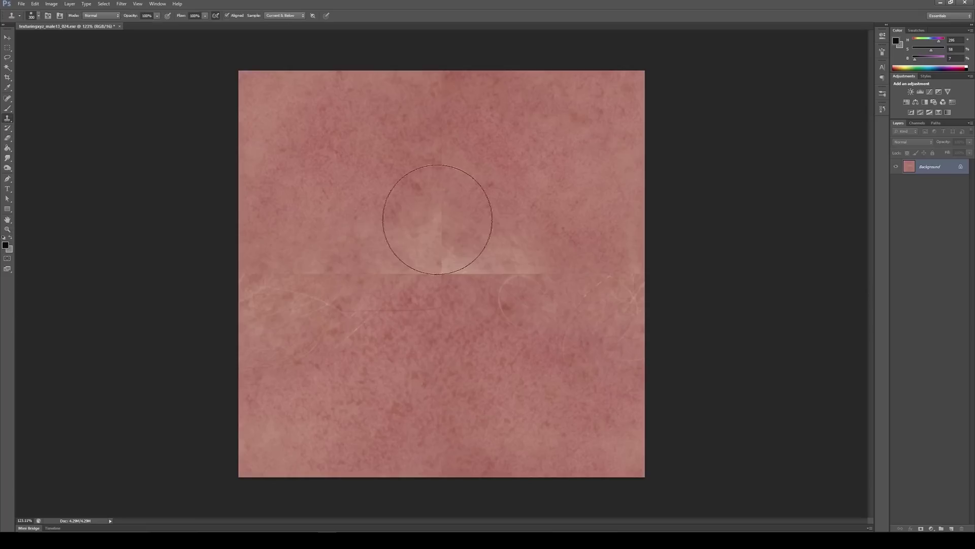
pyautogui.press('[')
pyautogui.press('[')
pyautogui.click(882, 94)
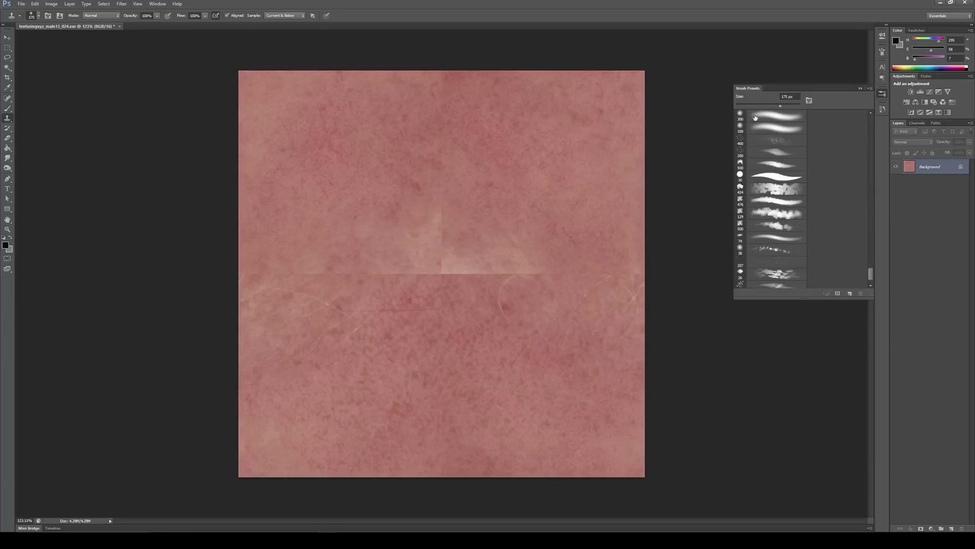
pyautogui.click(860, 88)
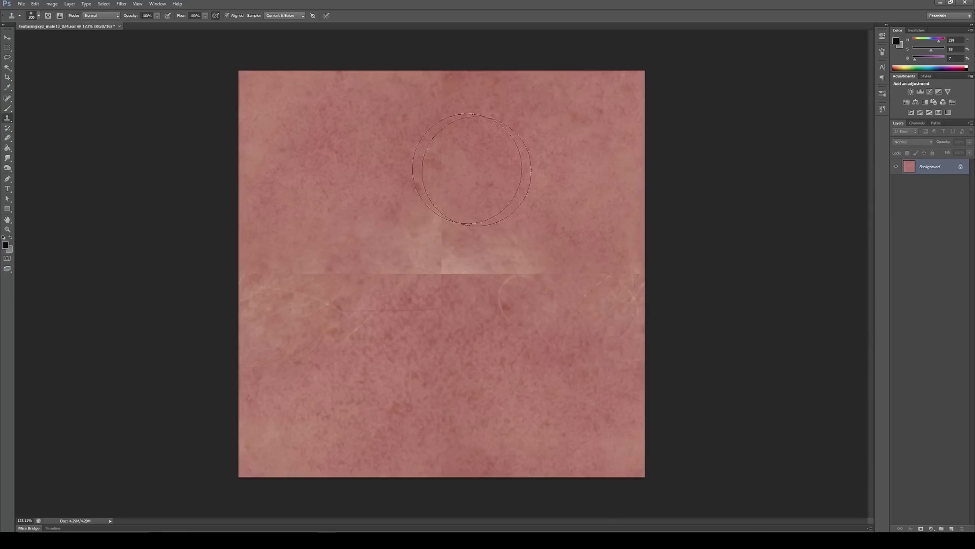
pyautogui.press('[')
pyautogui.press('[')
pyautogui.press('[')
pyautogui.press('[')
pyautogui.press('[')
pyautogui.click(424, 105)
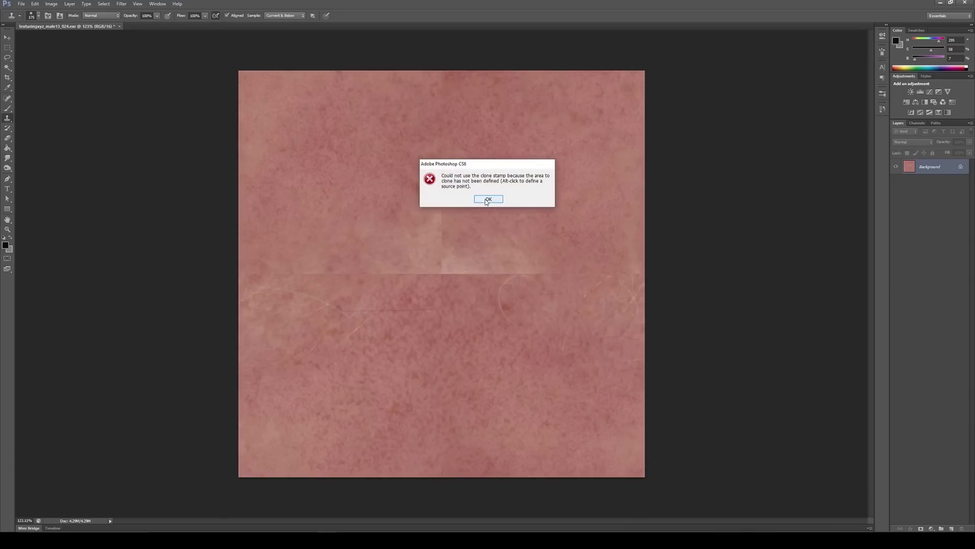
pyautogui.click(487, 199)
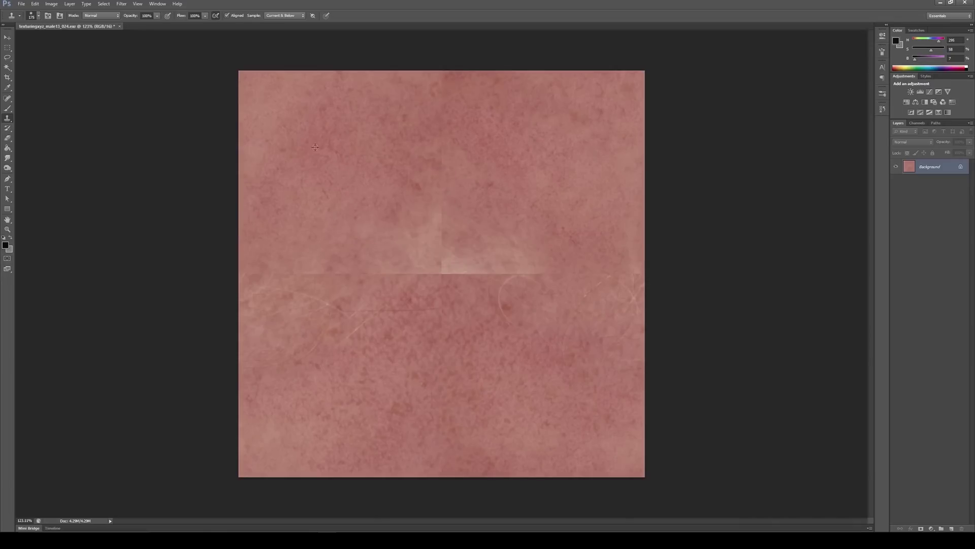
# Step: Clone clean skin over the seams and bright streaks crossing the texture's centre
pyautogui.keyDown('alt'); pyautogui.click(313, 165); pyautogui.keyUp('alt')
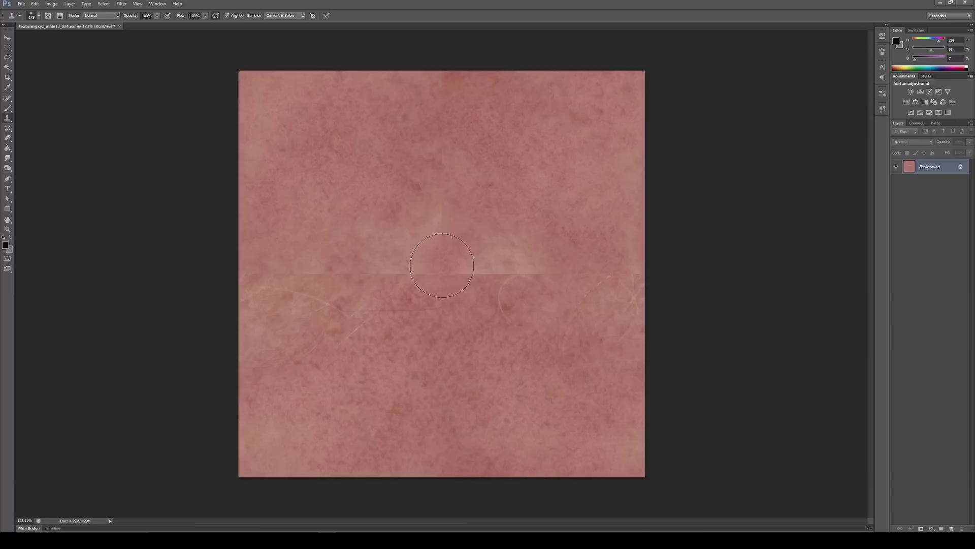
pyautogui.moveTo(444, 273)
pyautogui.mouseDown()
pyautogui.moveTo(435, 240)
pyautogui.moveTo(473, 233)
pyautogui.moveTo(523, 277)
pyautogui.moveTo(507, 265)
pyautogui.mouseUp()
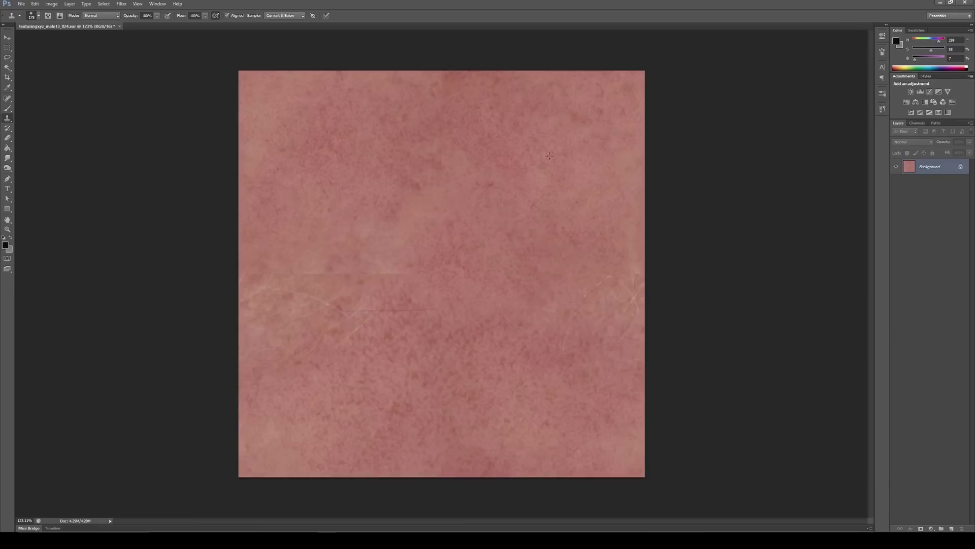
pyautogui.keyDown('alt'); pyautogui.click(547, 138); pyautogui.keyUp('alt')
pyautogui.moveTo(394, 285)
pyautogui.mouseDown()
pyautogui.moveTo(413, 250)
pyautogui.moveTo(348, 261)
pyautogui.moveTo(311, 284)
pyautogui.mouseUp()
pyautogui.keyDown('alt'); pyautogui.click(290, 117); pyautogui.keyUp('alt')
pyautogui.moveTo(321, 228); pyautogui.dragTo(392, 240)
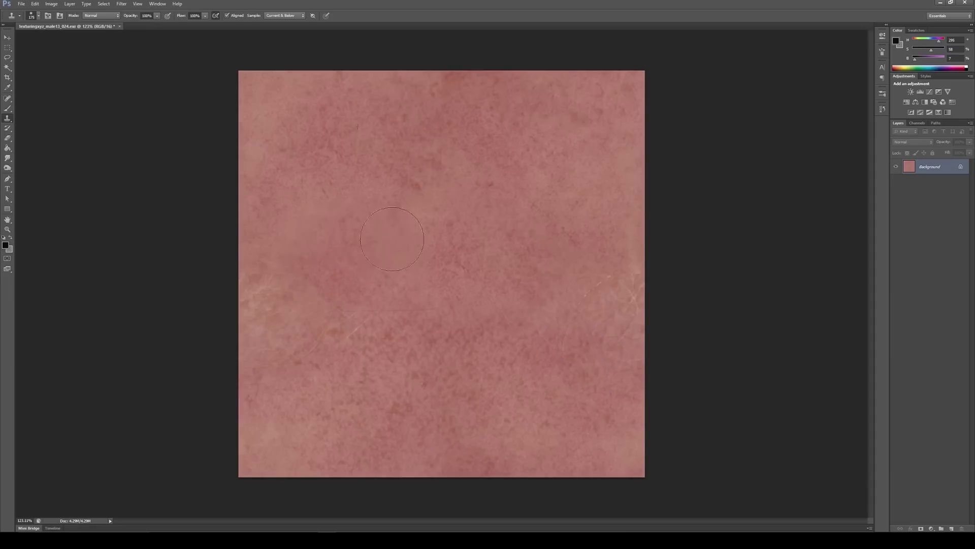
pyautogui.keyDown('alt'); pyautogui.click(582, 189); pyautogui.keyUp('alt')
pyautogui.moveTo(451, 151)
pyautogui.mouseDown()
pyautogui.moveTo(433, 183)
pyautogui.moveTo(443, 166)
pyautogui.moveTo(440, 93)
pyautogui.mouseUp()
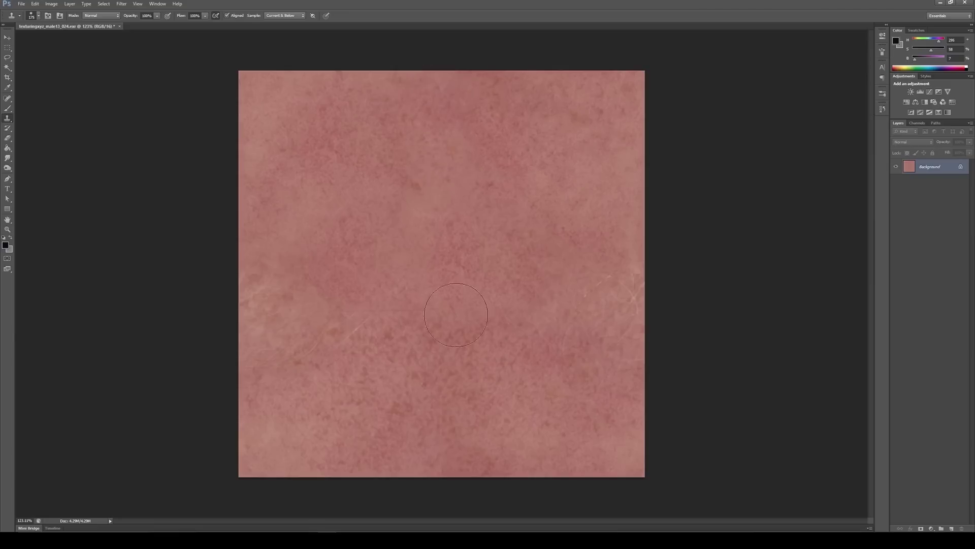
# Step: Clone over the faint patch, crease and blotches on the left side
pyautogui.click(400, 182)
pyautogui.keyDown('alt'); pyautogui.click(324, 436); pyautogui.keyUp('alt')
pyautogui.click(280, 356)
pyautogui.keyDown('alt'); pyautogui.click(561, 419); pyautogui.keyUp('alt')
pyautogui.moveTo(302, 365)
pyautogui.mouseDown()
pyautogui.moveTo(264, 361)
pyautogui.moveTo(254, 303)
pyautogui.moveTo(291, 311)
pyautogui.mouseUp()
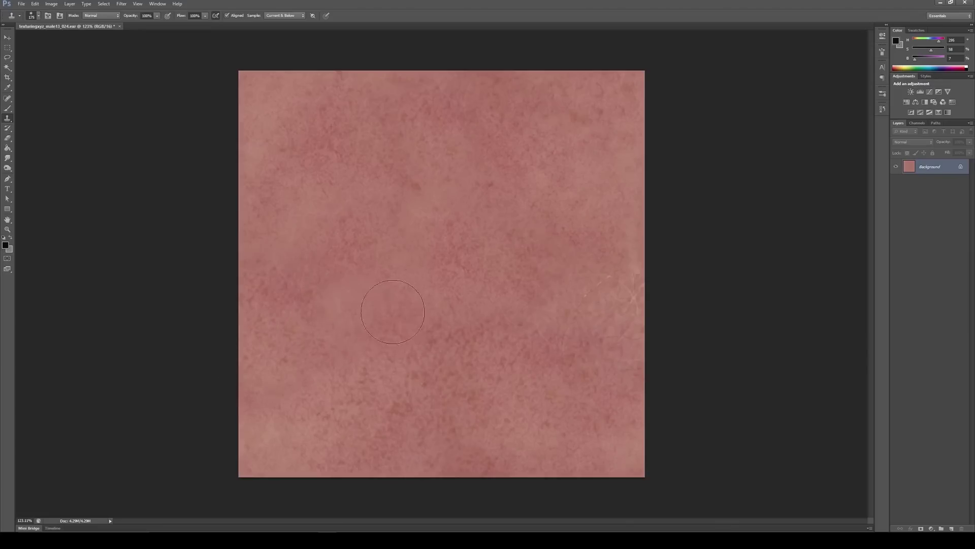
# Step: Cover the right-edge hair lines, reddish patches and lower dark spots with cloned skin
pyautogui.keyDown('alt'); pyautogui.click(516, 155); pyautogui.keyUp('alt')
pyautogui.moveTo(611, 295)
pyautogui.mouseDown()
pyautogui.moveTo(638, 280)
pyautogui.moveTo(627, 279)
pyautogui.moveTo(629, 332)
pyautogui.moveTo(618, 338)
pyautogui.moveTo(481, 273)
pyautogui.moveTo(571, 354)
pyautogui.mouseUp()
pyautogui.keyDown('alt'); pyautogui.click(370, 396); pyautogui.keyUp('alt')
pyautogui.click(569, 237)
pyautogui.moveTo(533, 301)
pyautogui.mouseDown()
pyautogui.moveTo(527, 317)
pyautogui.moveTo(564, 343)
pyautogui.mouseUp()
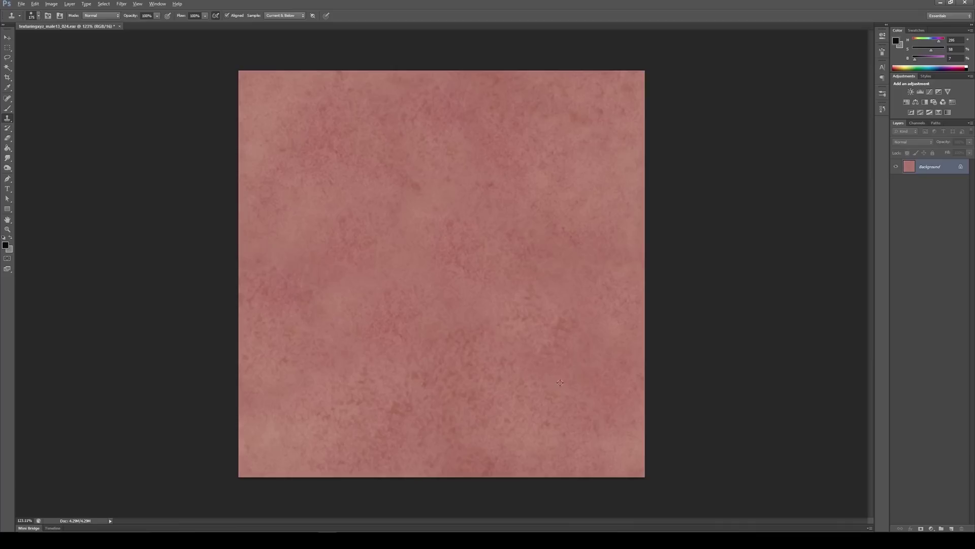
pyautogui.keyDown('alt'); pyautogui.click(466, 401); pyautogui.keyUp('alt')
pyautogui.press('[')
pyautogui.press('[')
pyautogui.moveTo(450, 402)
pyautogui.mouseDown()
pyautogui.moveTo(446, 417)
pyautogui.moveTo(440, 401)
pyautogui.moveTo(446, 422)
pyautogui.moveTo(449, 353)
pyautogui.moveTo(453, 361)
pyautogui.mouseUp()
# Step: Zoom in closer and clone clean skin across the upper middle of the texture
pyautogui.press('z')
pyautogui.moveTo(434, 156); pyautogui.dragTo(447, 212)
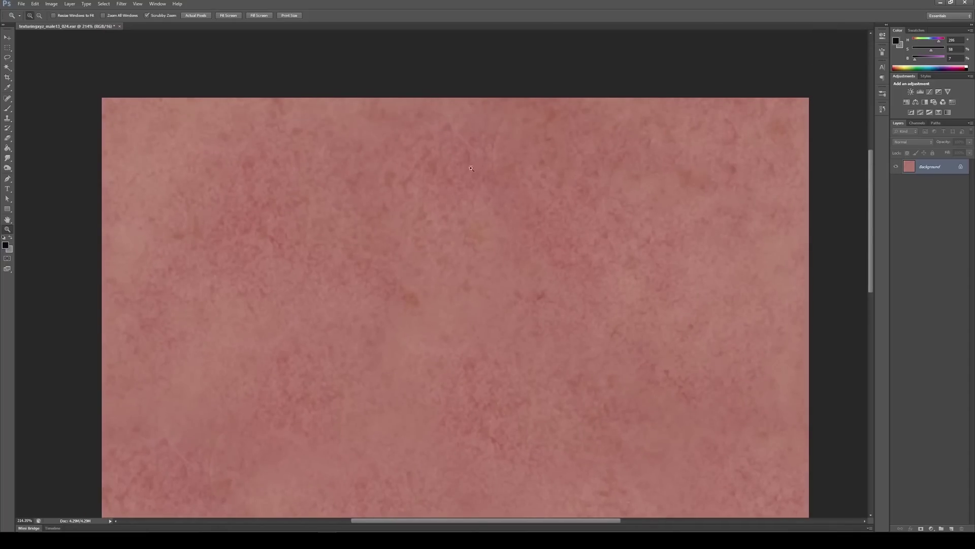
pyautogui.click(7, 117)
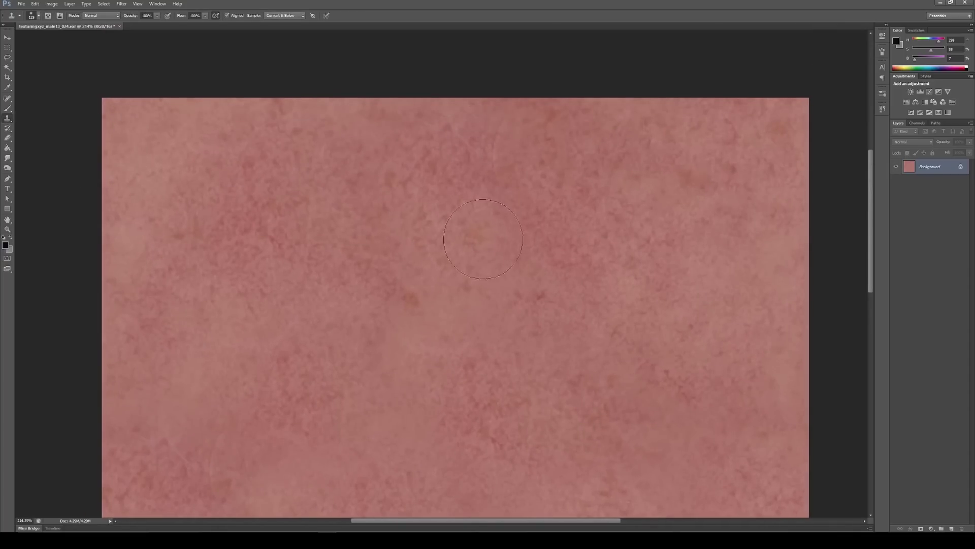
pyautogui.keyDown('alt'); pyautogui.click(259, 331); pyautogui.keyUp('alt')
pyautogui.moveTo(416, 122)
pyautogui.mouseDown()
pyautogui.moveTo(413, 131)
pyautogui.moveTo(425, 105)
pyautogui.moveTo(480, 100)
pyautogui.moveTo(507, 164)
pyautogui.mouseUp()
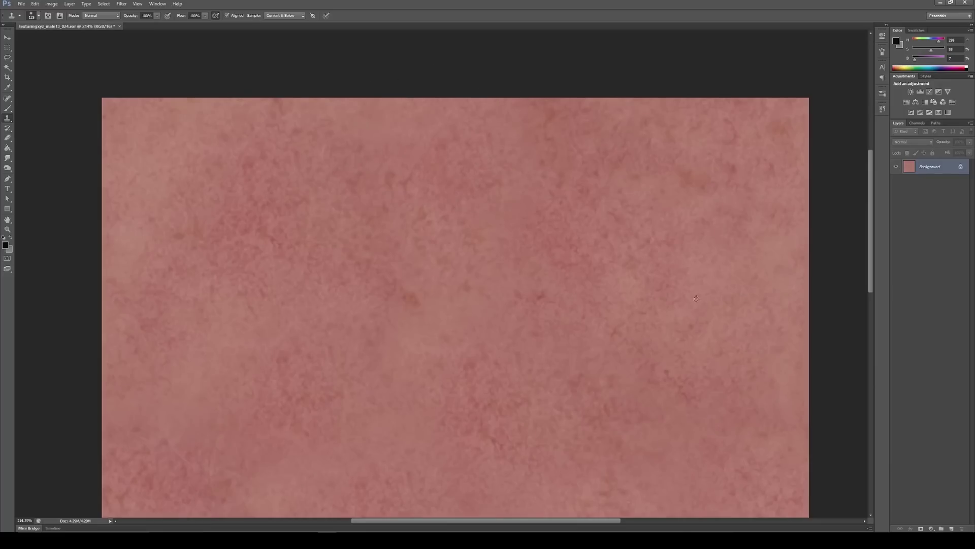
# Step: Pan across the texture and zoom out to about 125% to view the whole square
pyautogui.moveTo(571, 265); pyautogui.dragTo(581, 196)
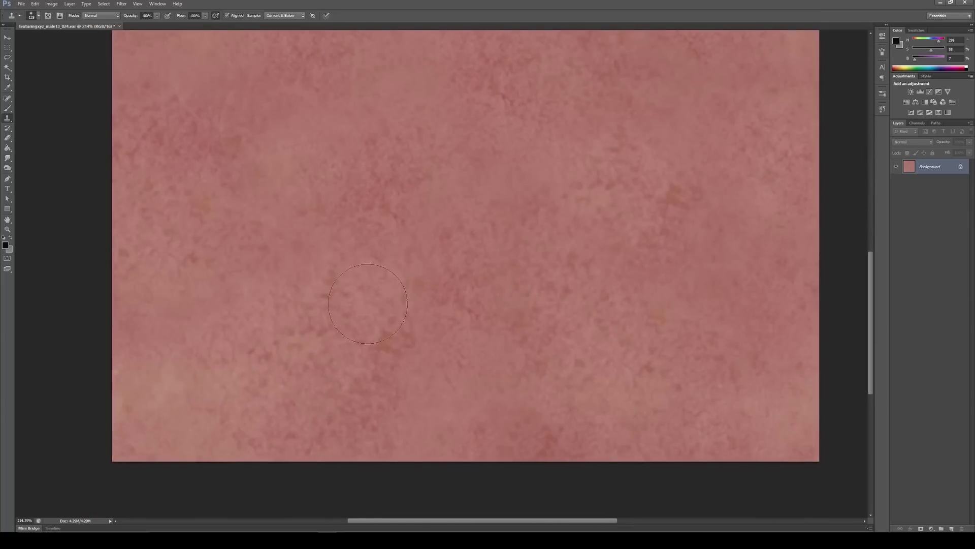
pyautogui.moveTo(433, 278); pyautogui.dragTo(434, 319)
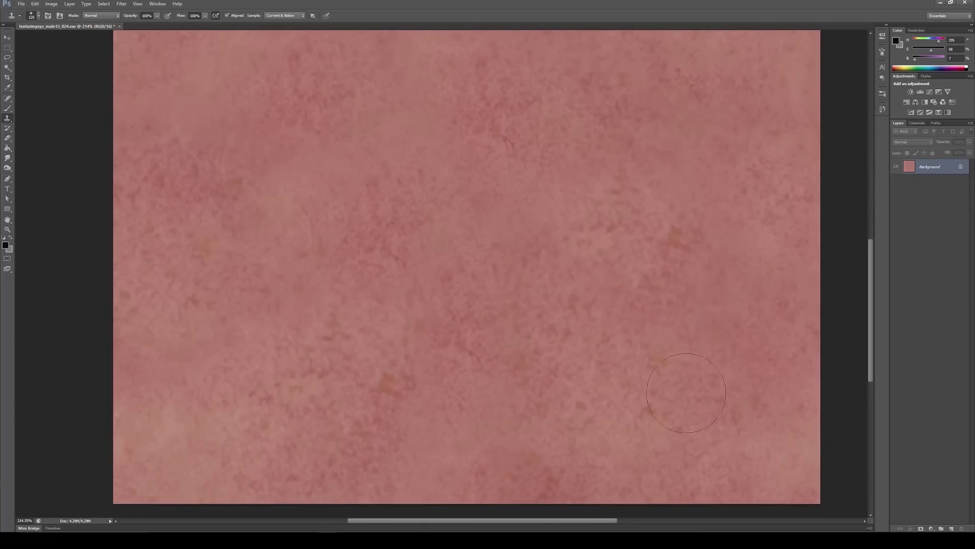
pyautogui.moveTo(605, 105)
pyautogui.mouseDown()
pyautogui.moveTo(581, 333)
pyautogui.moveTo(612, 349)
pyautogui.moveTo(627, 88)
pyautogui.mouseUp()
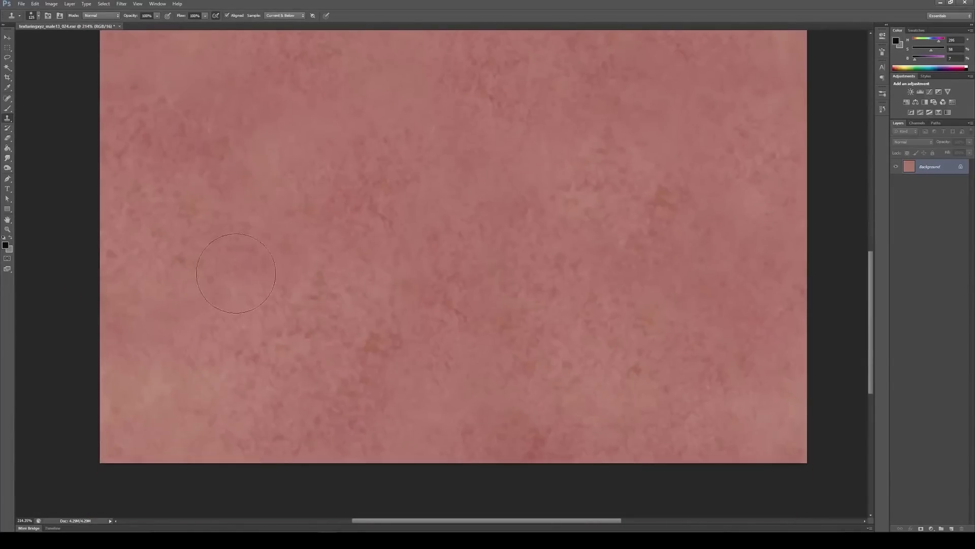
pyautogui.moveTo(371, 149)
pyautogui.mouseDown()
pyautogui.moveTo(370, 293)
pyautogui.moveTo(365, 283)
pyautogui.mouseUp()
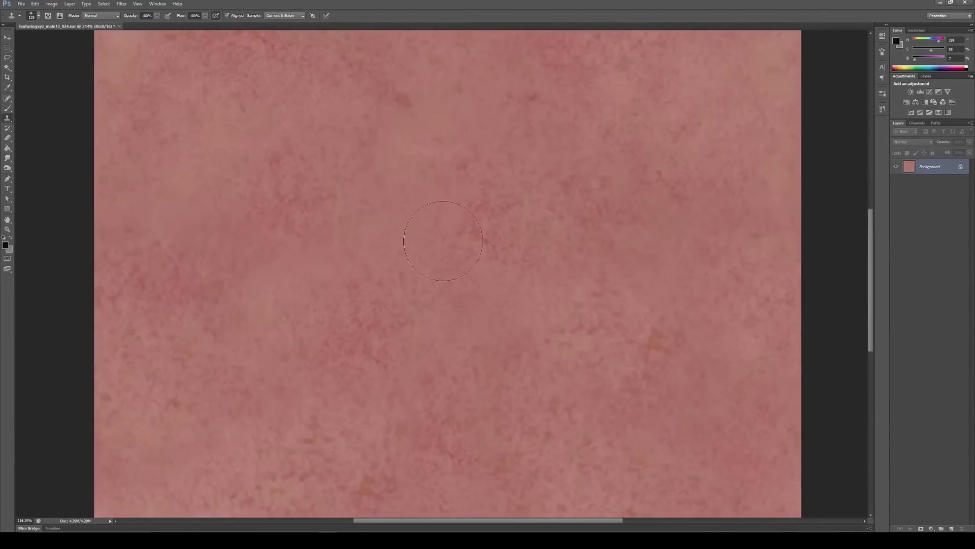
pyautogui.hotkey('ctrl', 'space')
pyautogui.moveTo(474, 286); pyautogui.dragTo(454, 281)
# Step: Offset the texture another 433 px right and down with wrap-around
pyautogui.click(121, 4)
pyautogui.moveTo(153, 138)
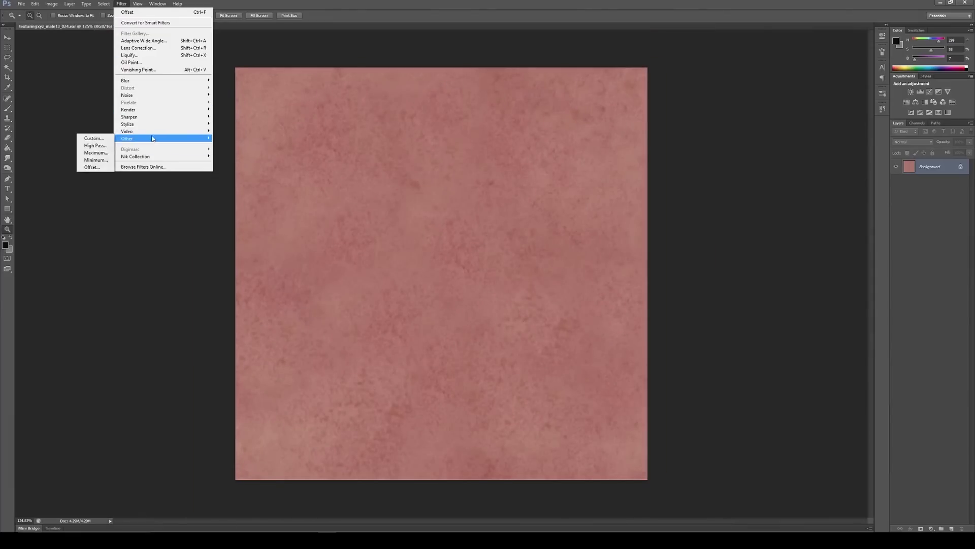
pyautogui.click(92, 167)
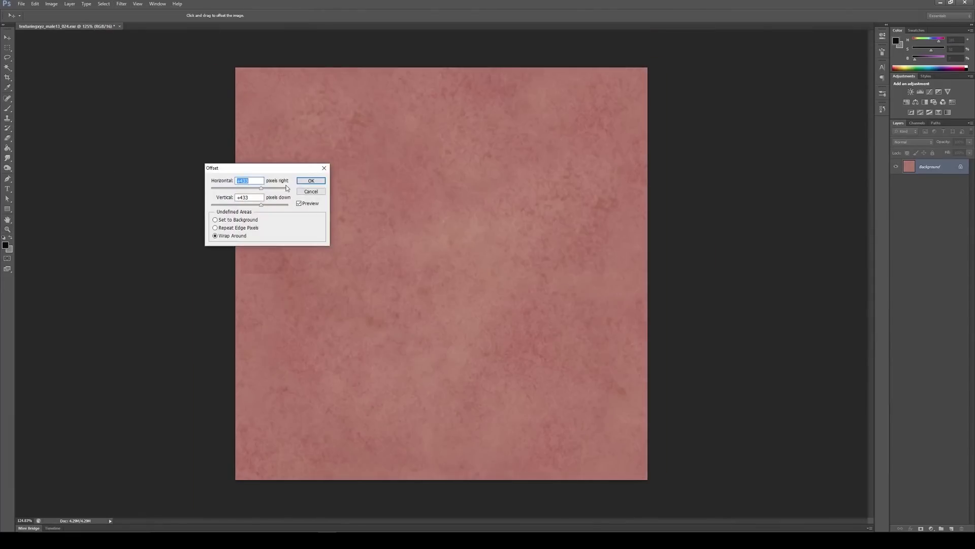
pyautogui.click(310, 181)
# Step: Zoom to about 172% and scroll around to inspect the relocated seams
pyautogui.moveTo(320, 286); pyautogui.dragTo(356, 286)
pyautogui.moveTo(429, 184); pyautogui.dragTo(395, 275)
pyautogui.scroll(-3, 440, 97)
pyautogui.hscroll(2, 450, 291)
pyautogui.scroll(-2, 442, 322)
pyautogui.hscroll(-1, 442, 322)
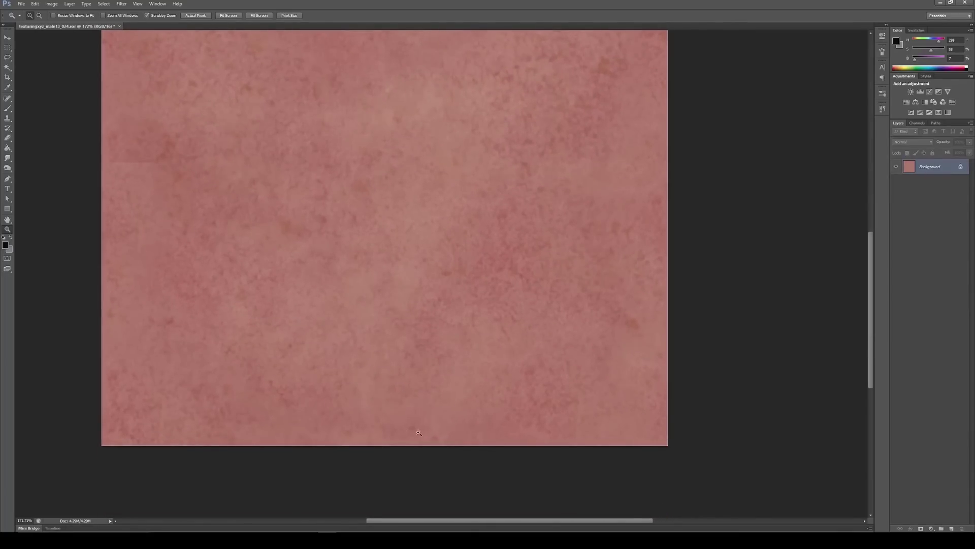
pyautogui.scroll(1, 442, 299)
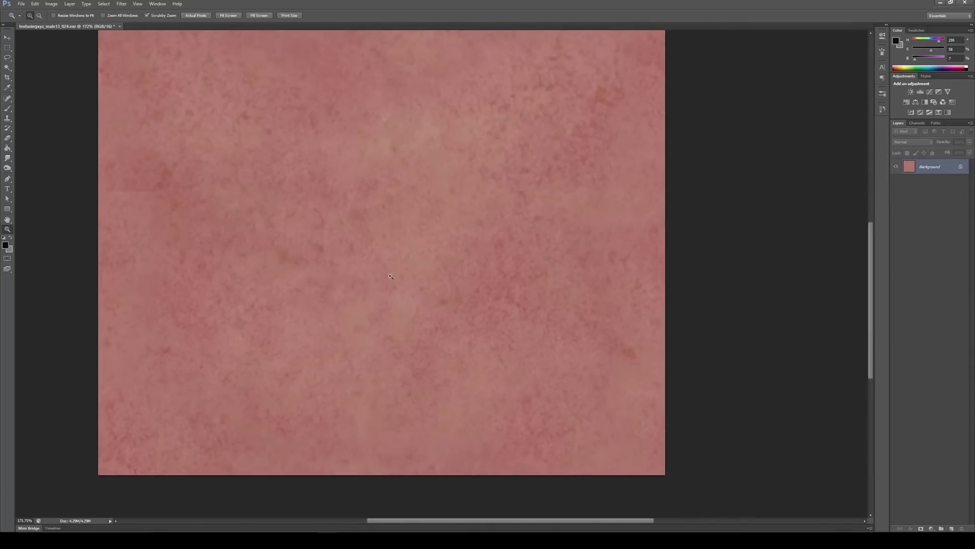
# Step: Clone clean skin over the left-edge seam and brown spots
pyautogui.click(7, 118)
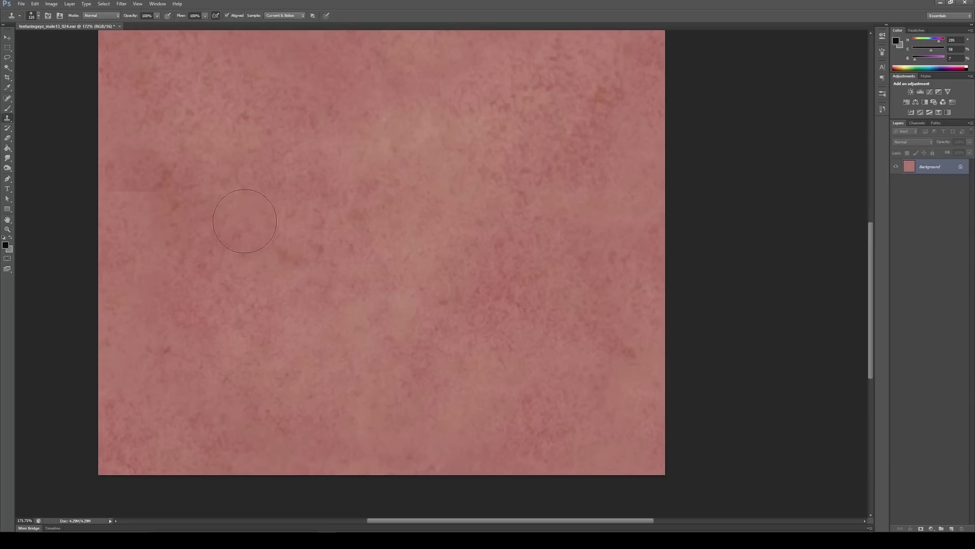
pyautogui.keyDown('alt'); pyautogui.click(208, 306); pyautogui.keyUp('alt')
pyautogui.moveTo(154, 197)
pyautogui.mouseDown()
pyautogui.moveTo(157, 174)
pyautogui.moveTo(156, 191)
pyautogui.moveTo(118, 190)
pyautogui.mouseUp()
# Step: Clone out the dark specks in the upper right with the brush reduced to 90
pyautogui.moveTo(457, 268)
pyautogui.mouseDown()
pyautogui.moveTo(442, 274)
pyautogui.moveTo(478, 379)
pyautogui.mouseUp()
pyautogui.moveTo(481, 256); pyautogui.dragTo(486, 287)
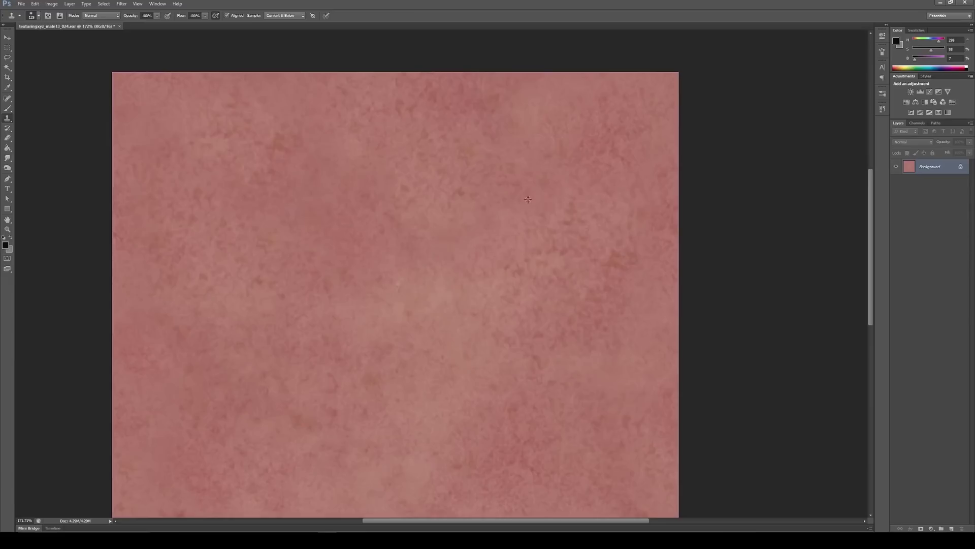
pyautogui.press('[')
pyautogui.press('[')
pyautogui.keyDown('alt'); pyautogui.click(554, 174); pyautogui.keyUp('alt')
pyautogui.moveTo(397, 108)
pyautogui.mouseDown()
pyautogui.moveTo(389, 151)
pyautogui.moveTo(399, 103)
pyautogui.moveTo(394, 115)
pyautogui.mouseUp()
# Step: Zoom out, enlarge the brush to 125, and cover the light patch with cloned skin
pyautogui.hotkey('ctrl', 'space')
pyautogui.moveTo(502, 259); pyautogui.dragTo(457, 241)
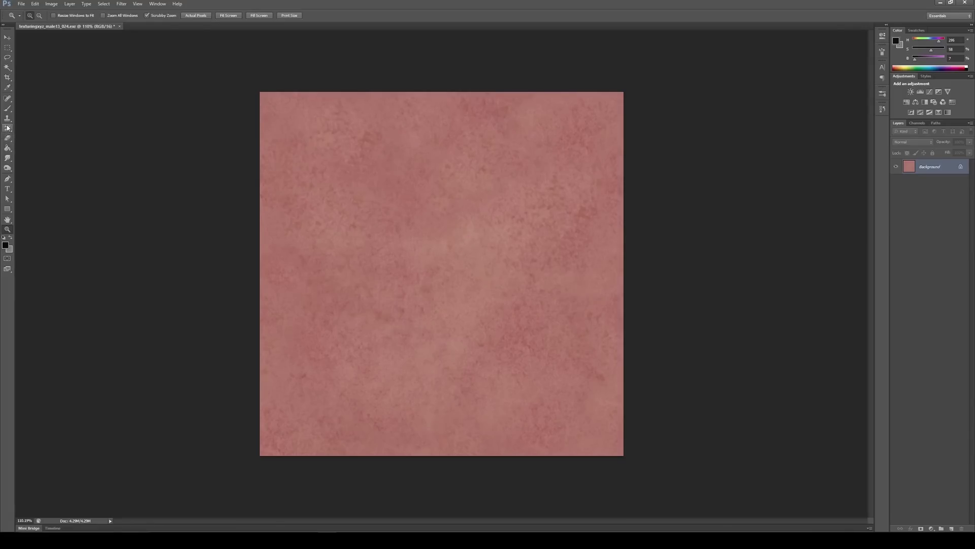
pyautogui.click(7, 118)
pyautogui.press(']')
pyautogui.press(']')
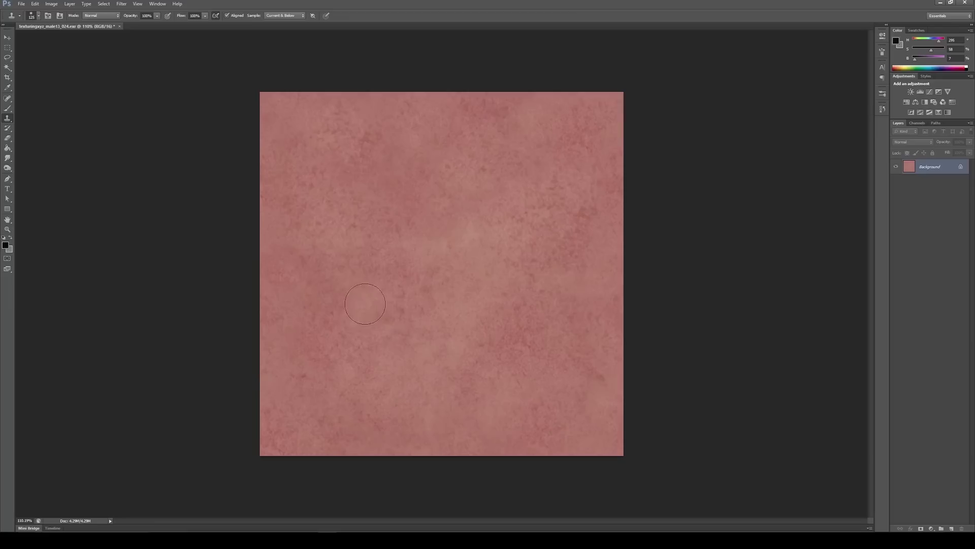
pyautogui.keyDown('alt'); pyautogui.click(347, 349); pyautogui.keyUp('alt')
pyautogui.moveTo(479, 226); pyautogui.dragTo(434, 254)
# Step: Apply the Offset filter again to wrap the skin texture around
pyautogui.click(122, 4)
pyautogui.moveTo(147, 138)
pyautogui.click(92, 168)
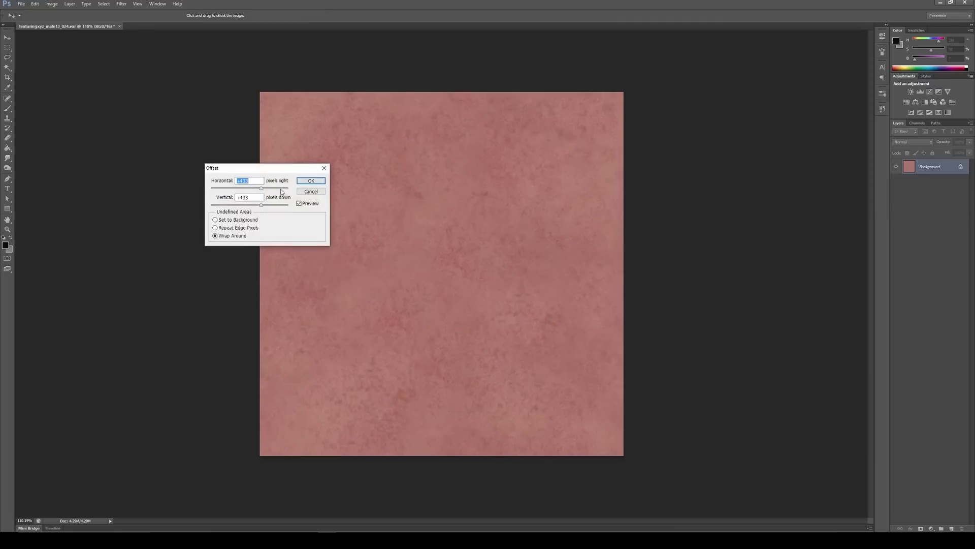
pyautogui.click(311, 181)
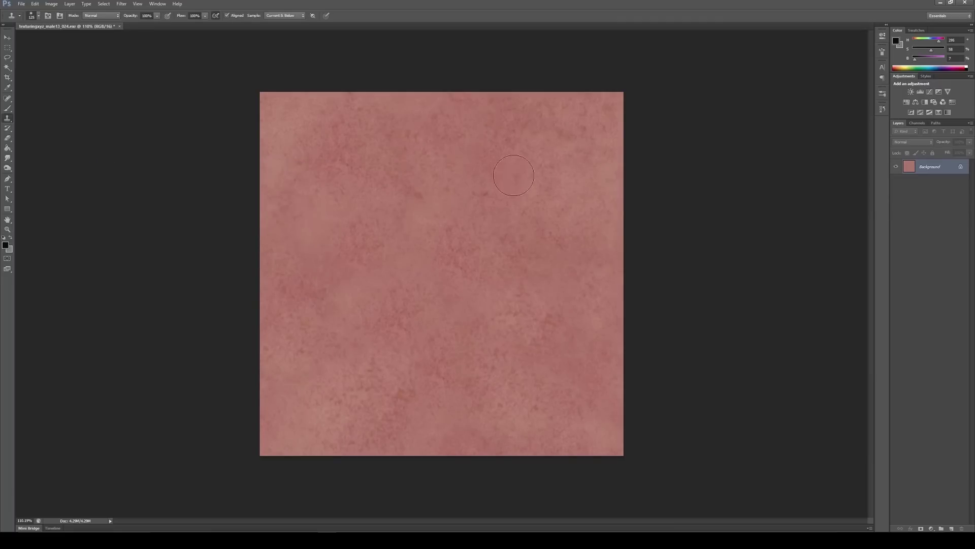
# Step: Zoom in to about 217% and clone-stamp over the remaining blemish
pyautogui.press('z')
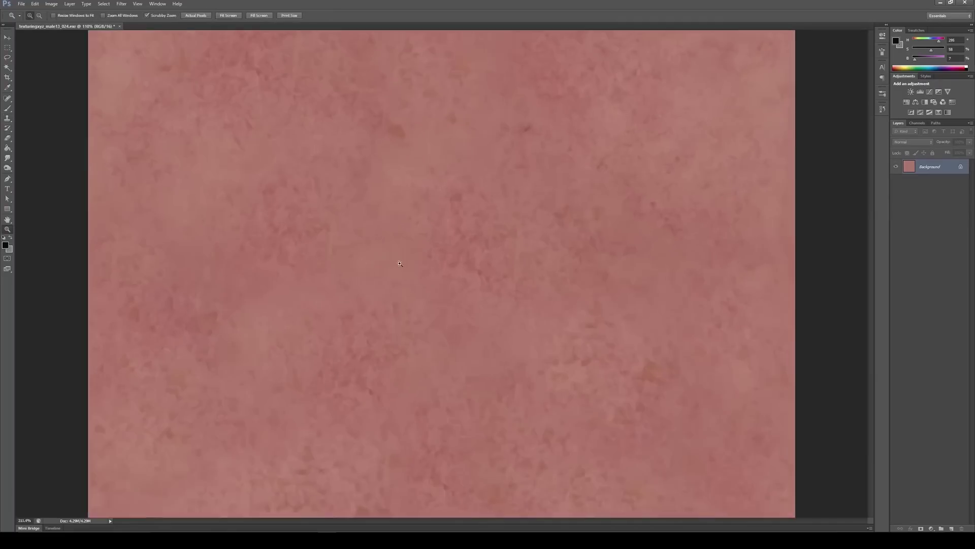
pyautogui.click(399, 264)
pyautogui.moveTo(307, 261); pyautogui.dragTo(409, 249)
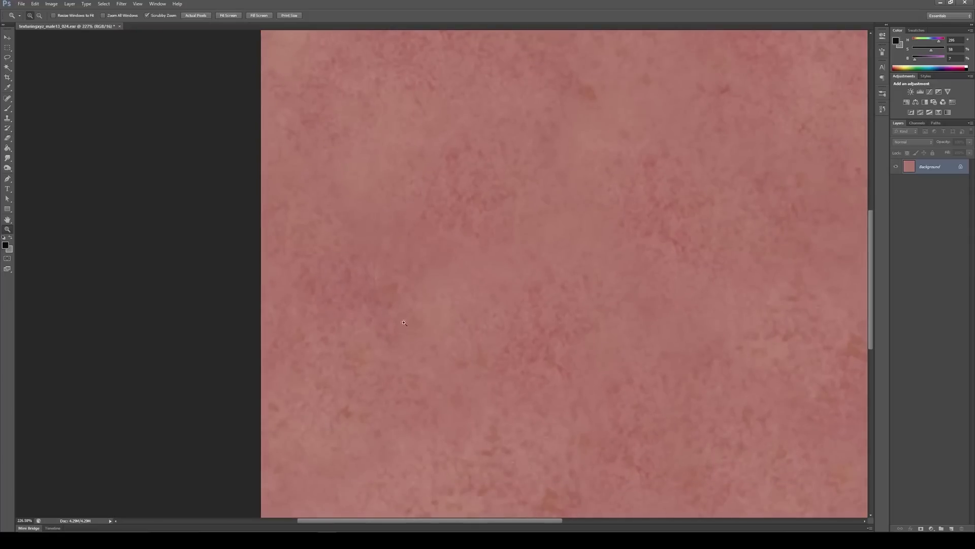
pyautogui.click(7, 118)
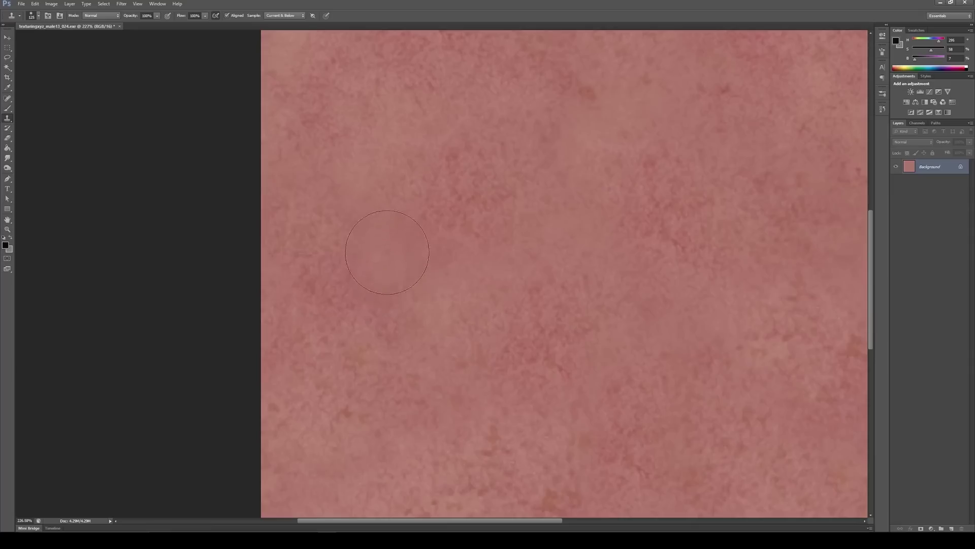
pyautogui.moveTo(351, 266); pyautogui.dragTo(326, 246)
pyautogui.press('z')
pyautogui.moveTo(560, 222)
pyautogui.mouseDown()
pyautogui.moveTo(522, 220)
pyautogui.moveTo(539, 203)
pyautogui.moveTo(507, 204)
pyautogui.mouseUp()
# Step: Re-apply the 433 px wrap-around offset to confirm the texture tiles seamlessly
pyautogui.click(122, 4)
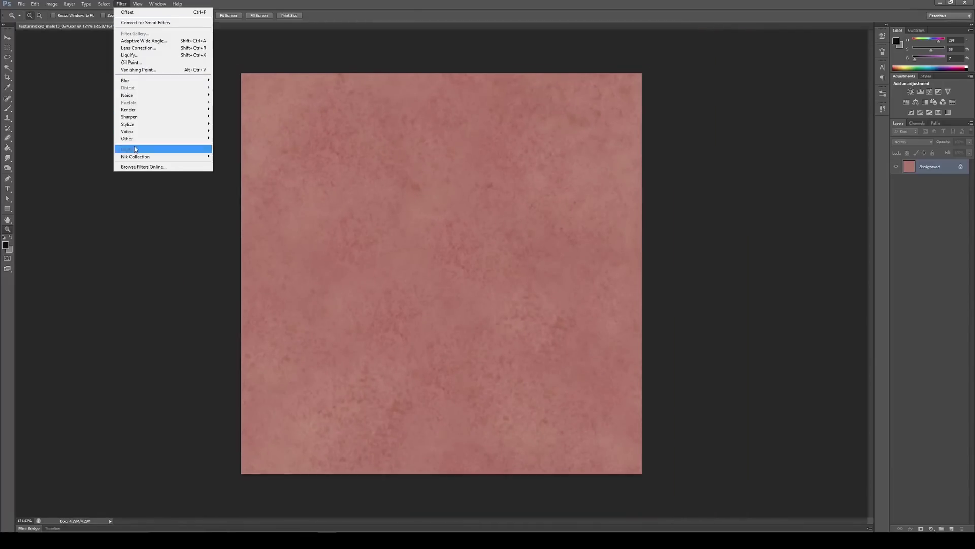
pyautogui.moveTo(131, 138)
pyautogui.click(94, 167)
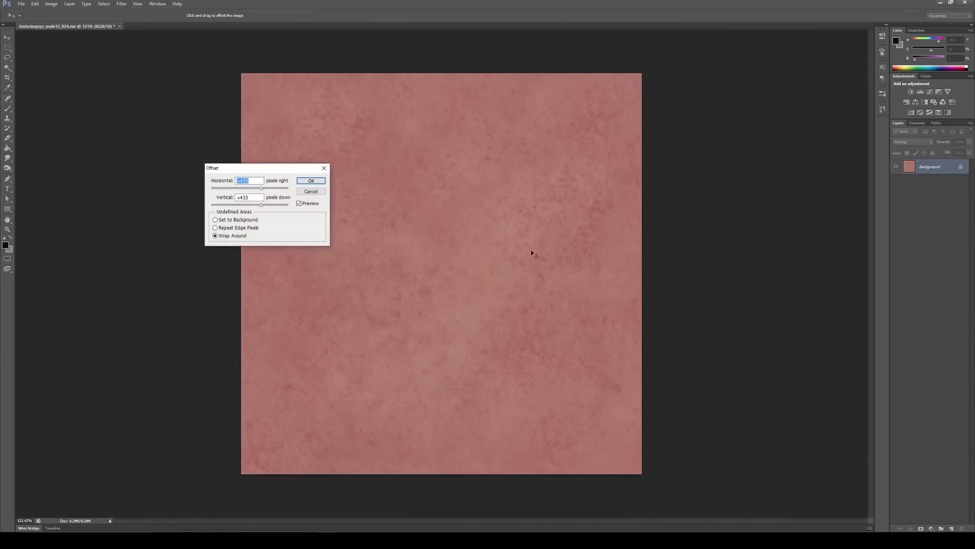
pyautogui.click(308, 181)
pyautogui.moveTo(475, 270)
pyautogui.mouseDown()
pyautogui.moveTo(456, 267)
pyautogui.moveTo(473, 267)
pyautogui.mouseUp()
# Step: Save the texture as a JPEG named scalp_tileable_A02.jpg in the albedo folder
pyautogui.click(21, 3)
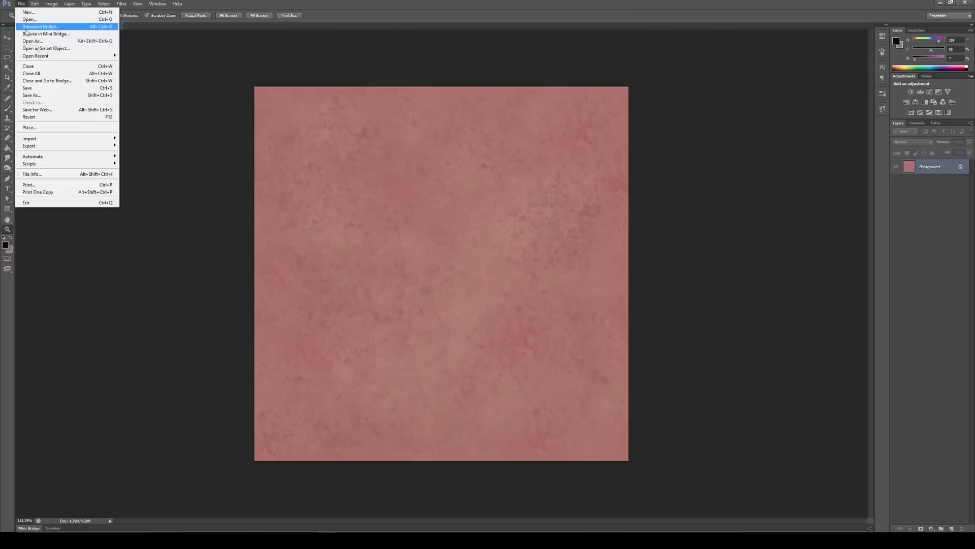
pyautogui.click(31, 95)
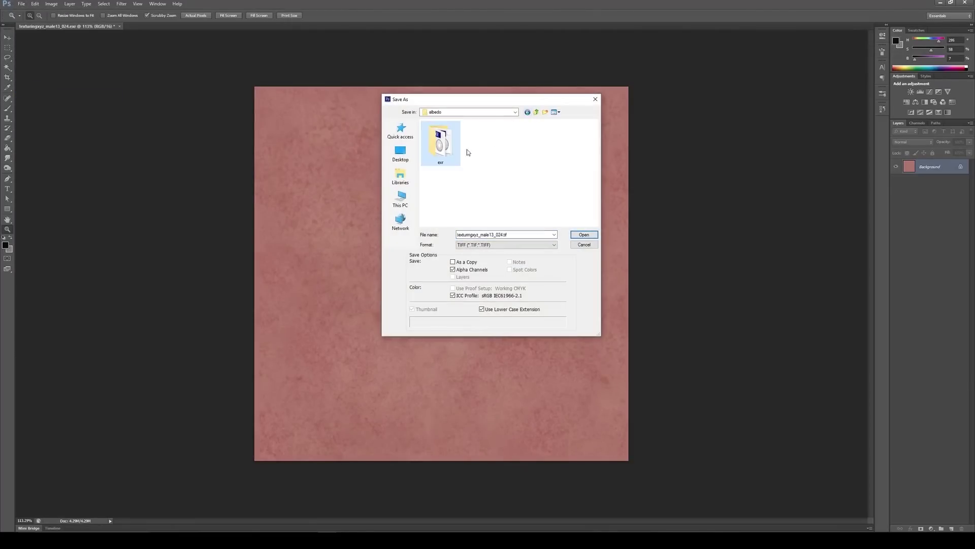
pyautogui.click(509, 245)
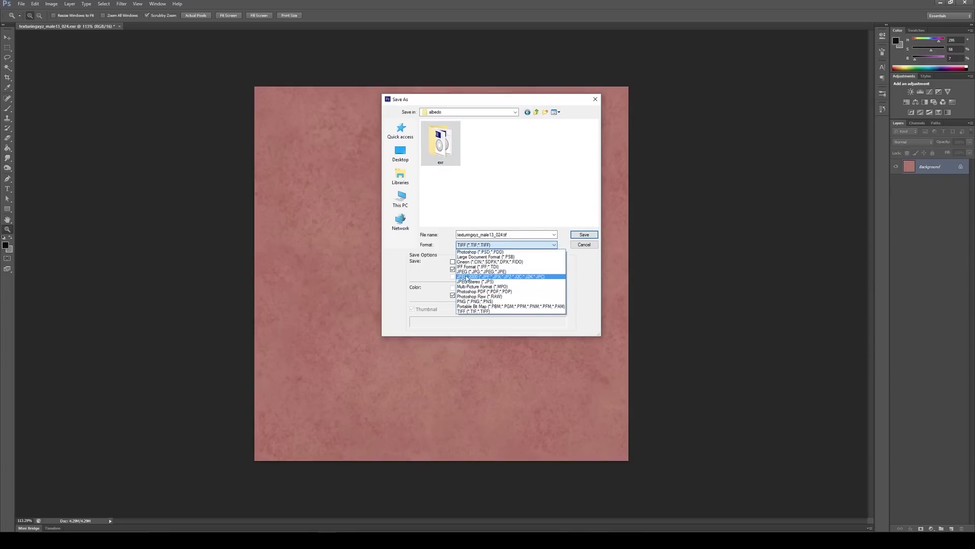
pyautogui.click(468, 271)
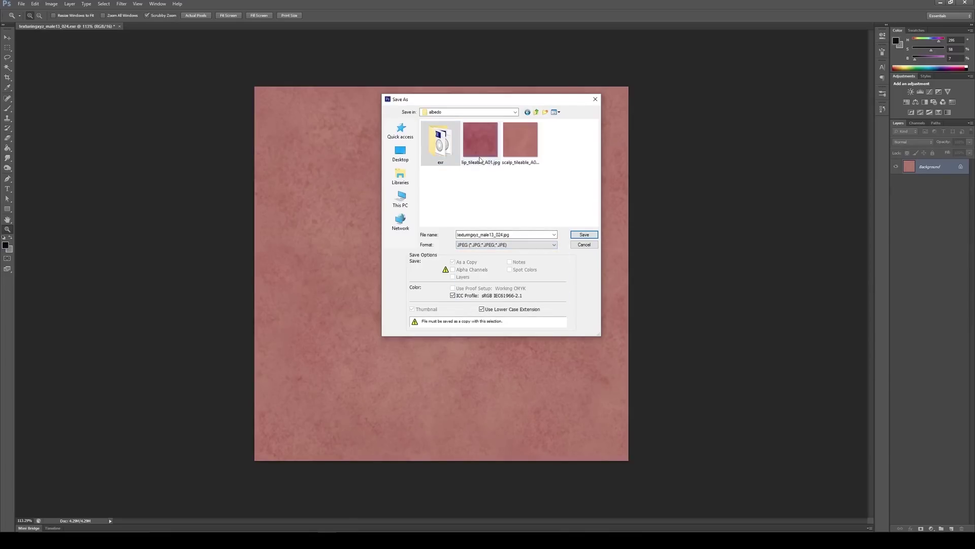
pyautogui.click(523, 147)
pyautogui.click(491, 236)
pyautogui.click(492, 235)
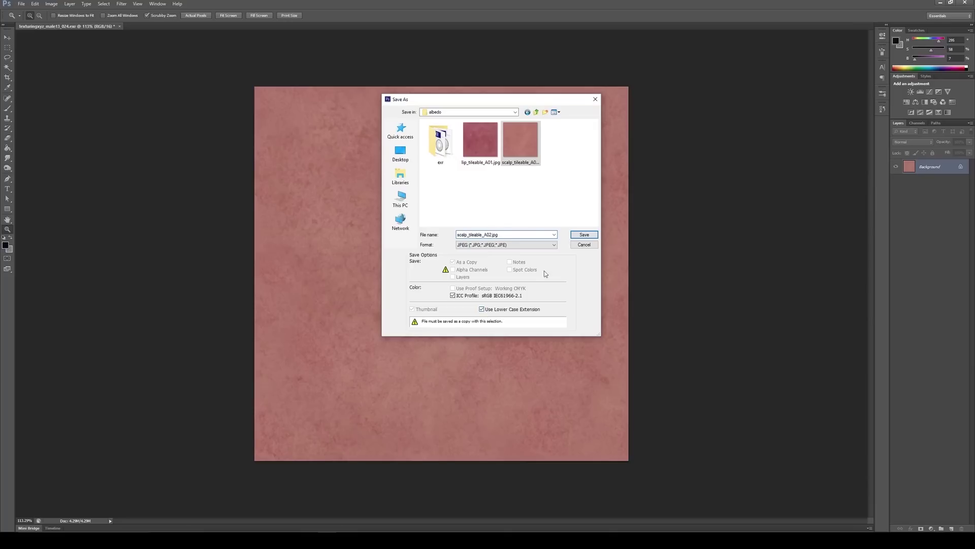
pyautogui.click(585, 234)
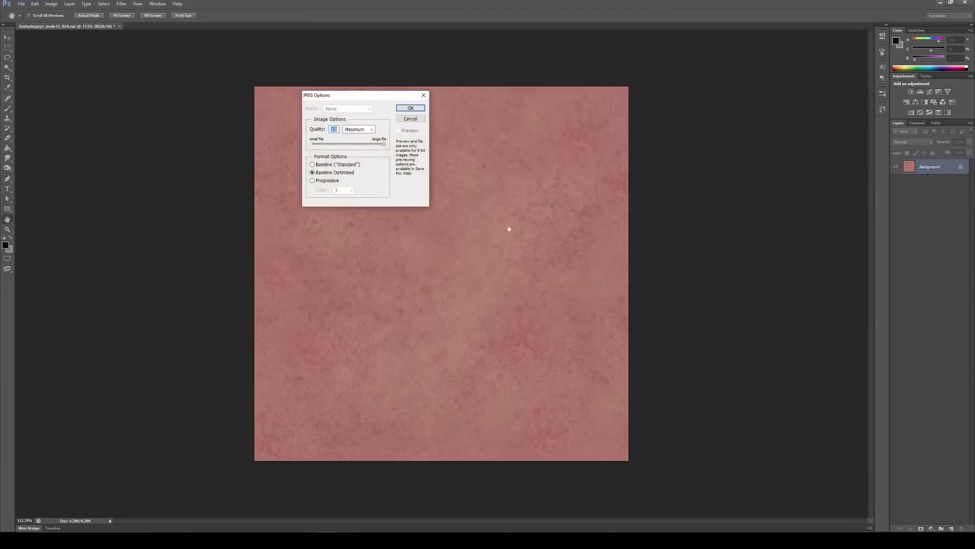
pyautogui.click(411, 108)
pyautogui.press('z')
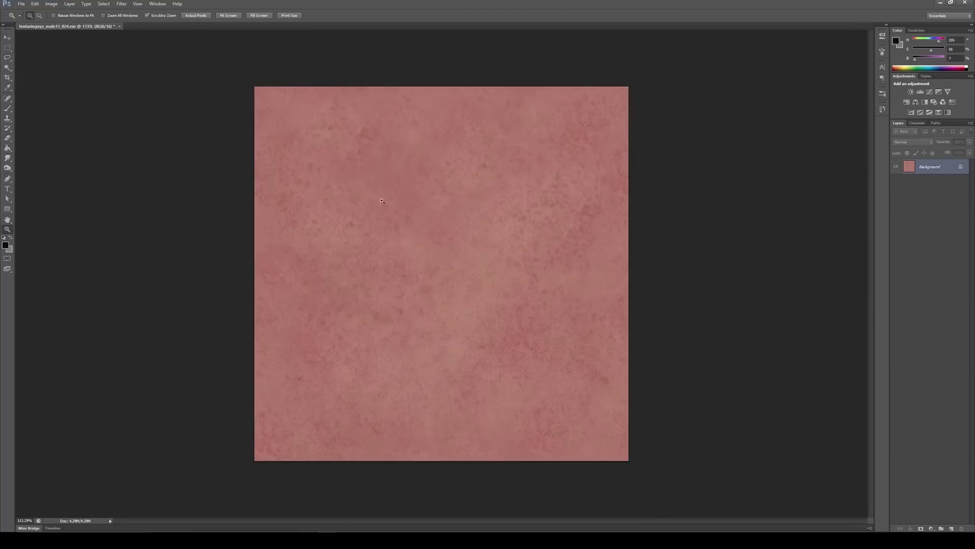